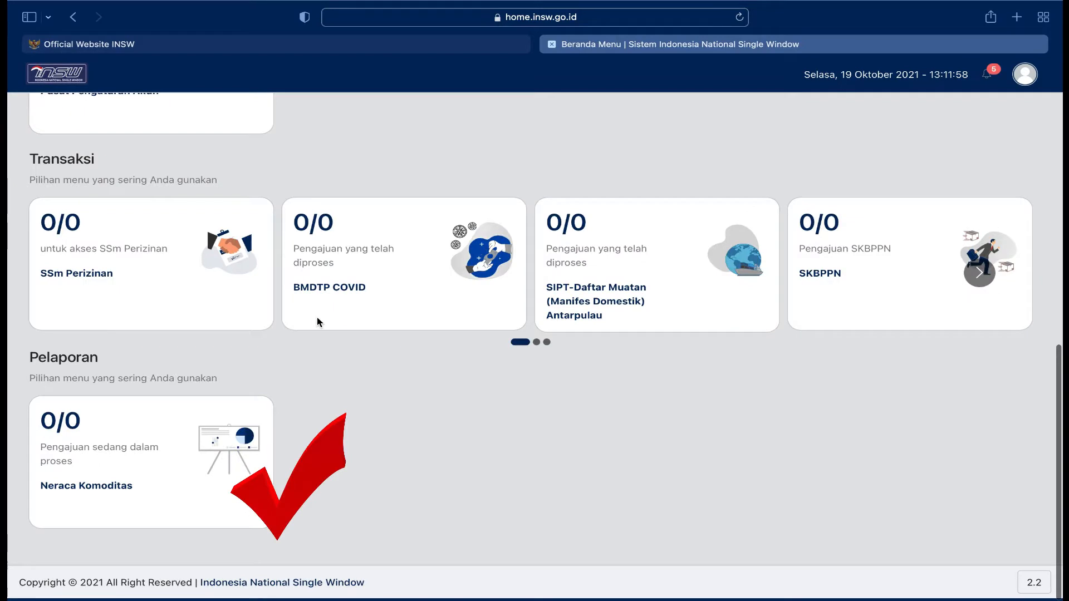
# Open the Rencana Kebutuhan (RK) service under Neraca Komoditas and start a new application (Permohonan Baru)
pyautogui.click(105, 445)
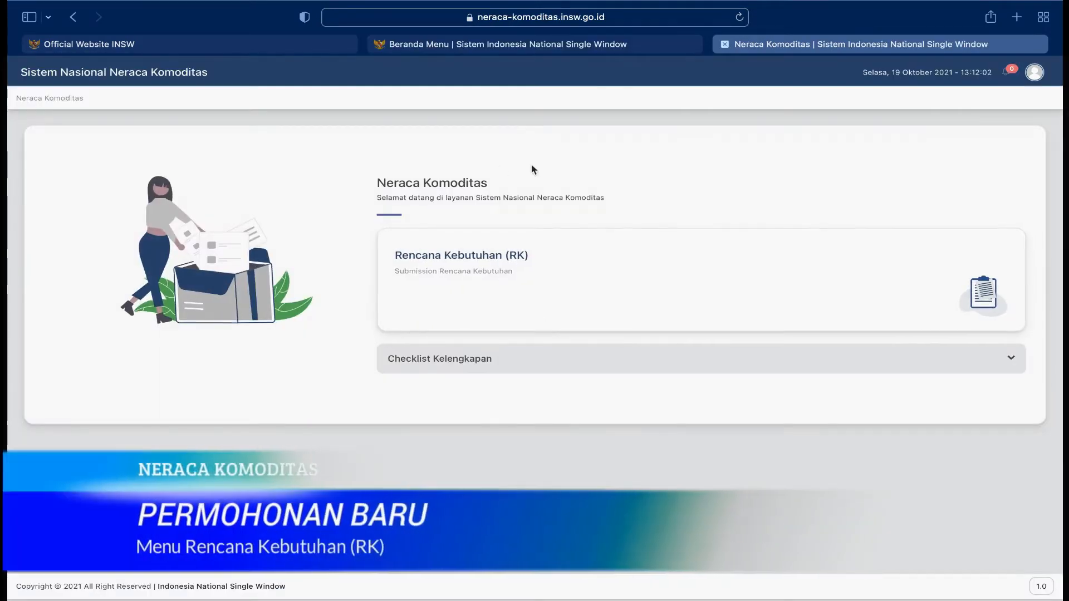
pyautogui.click(545, 299)
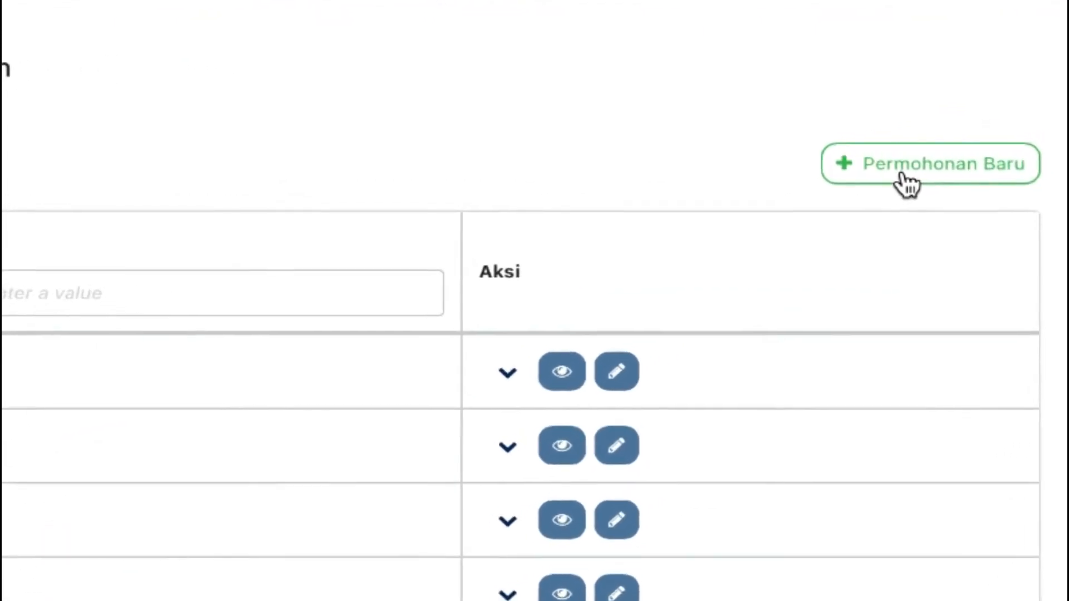
pyautogui.click(872, 182)
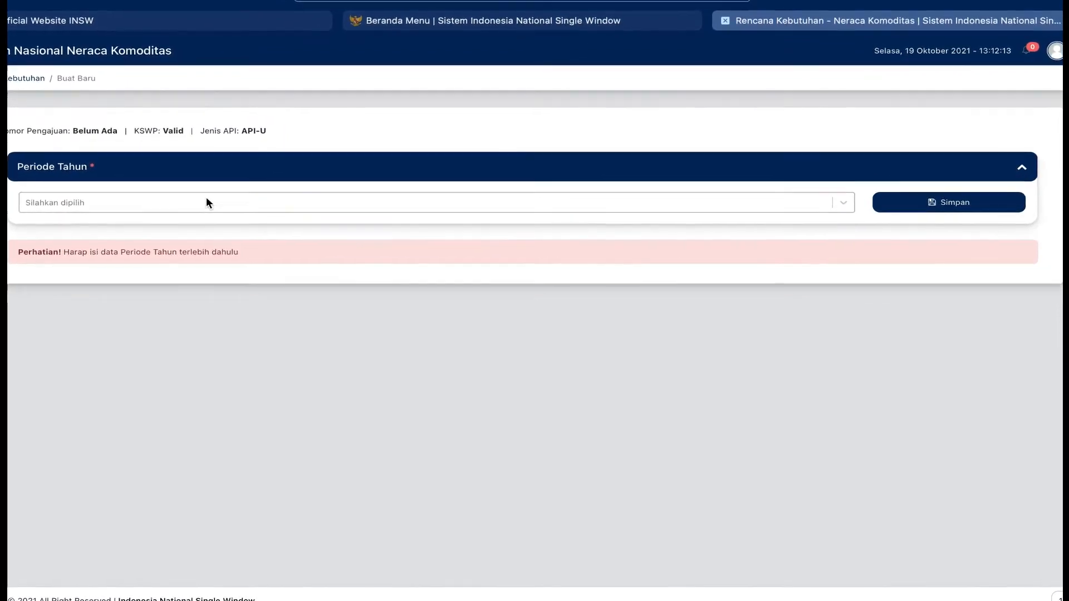
# Set the application's Periode Tahun to 2022 and save it
pyautogui.moveTo(8, 122); pyautogui.dragTo(269, 127)
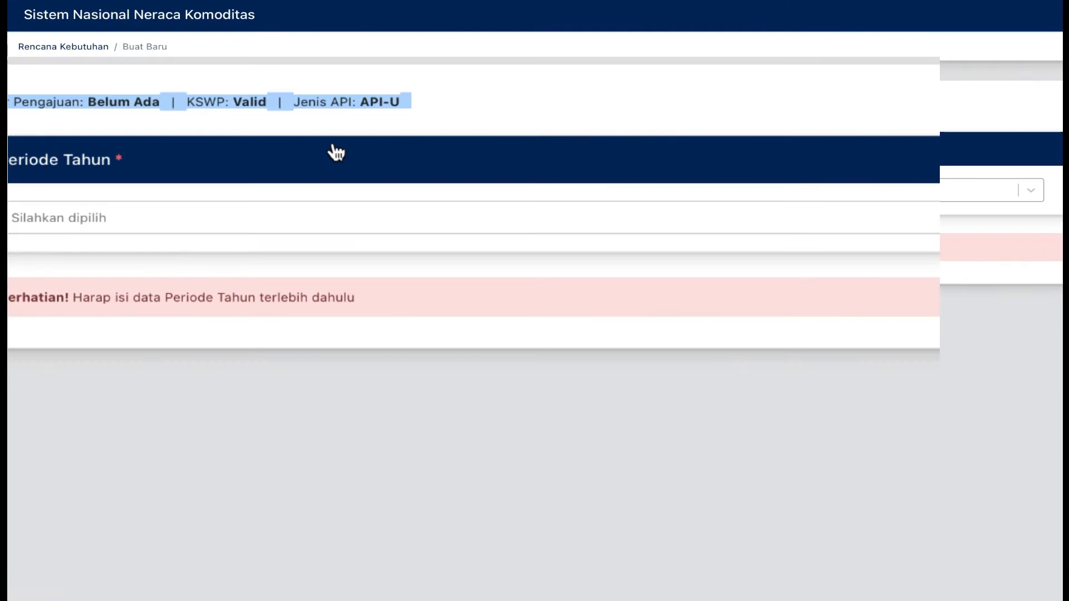
pyautogui.click(211, 218)
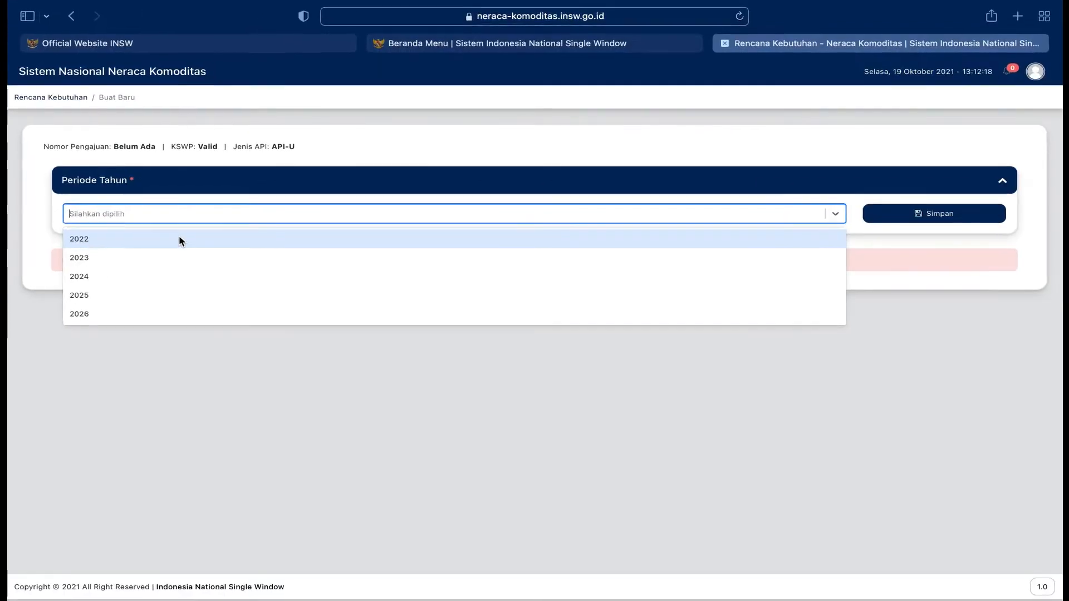
pyautogui.click(223, 221)
pyautogui.click(927, 210)
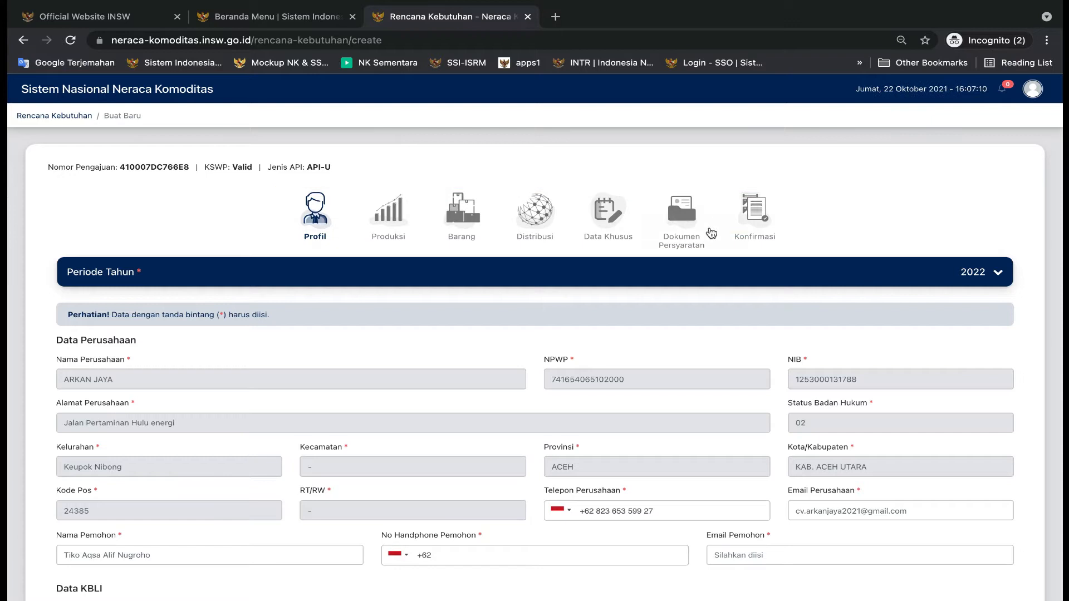
# Fill in the applicant's mobile number and e-mail in the company profile and continue to the Produksi stage
pyautogui.tripleClick(265, 170)
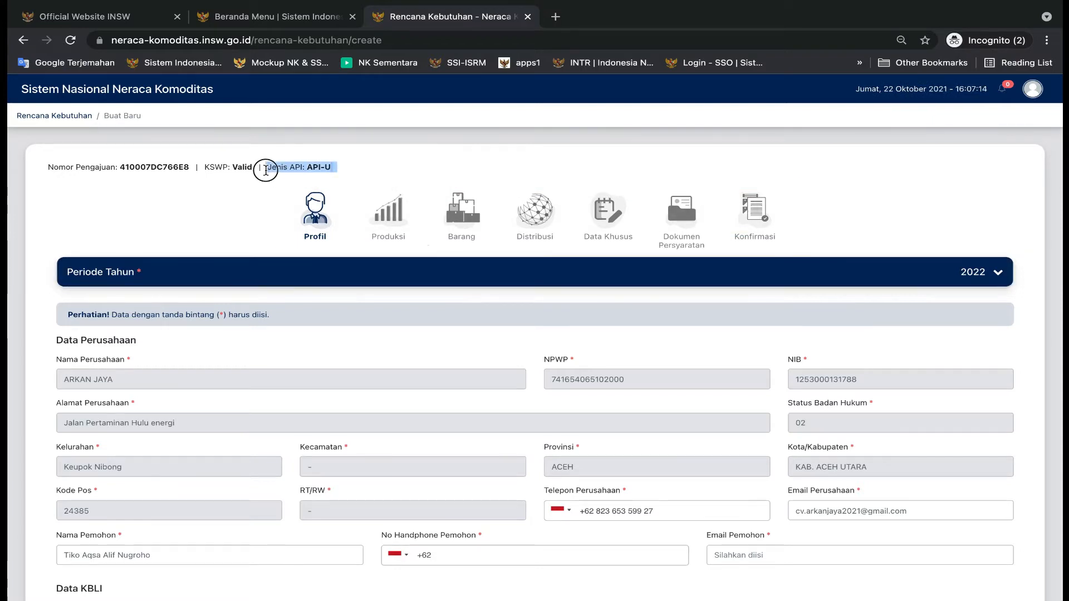
pyautogui.scroll(-1, 259, 278)
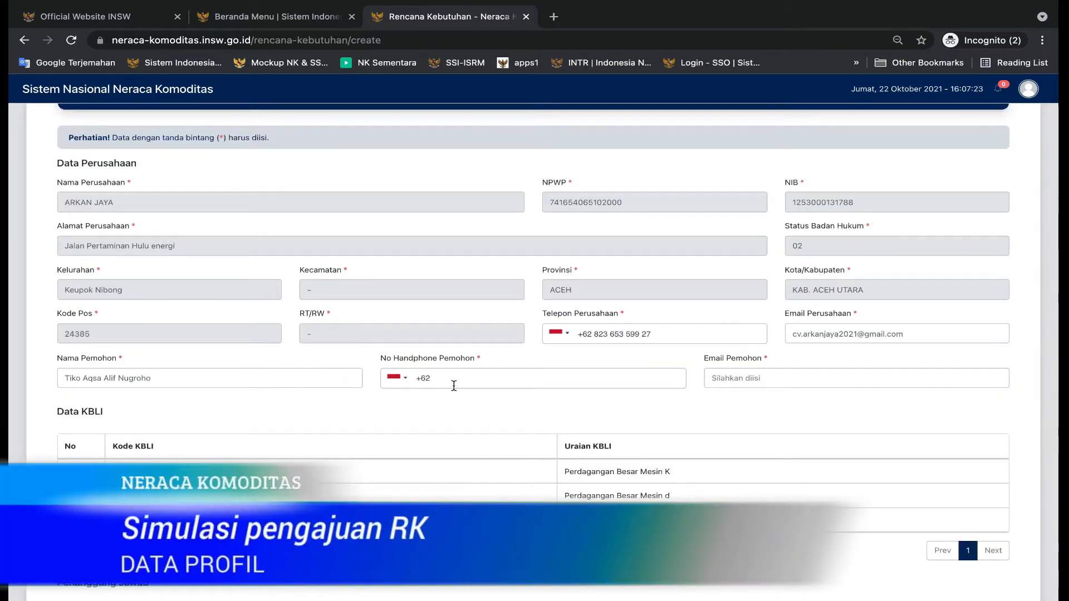
pyautogui.click(453, 381)
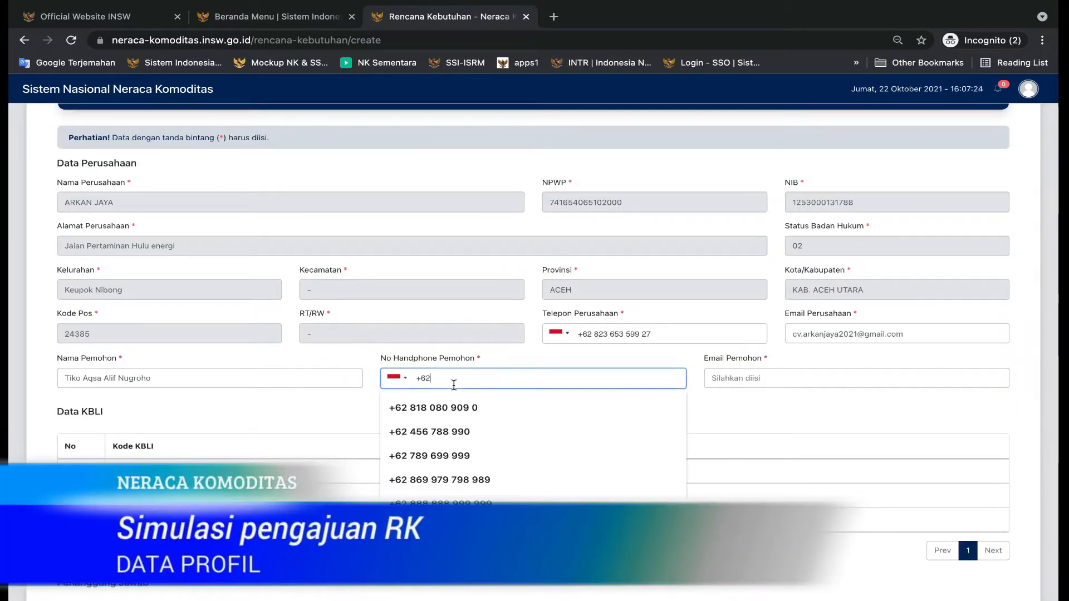
pyautogui.click(448, 408)
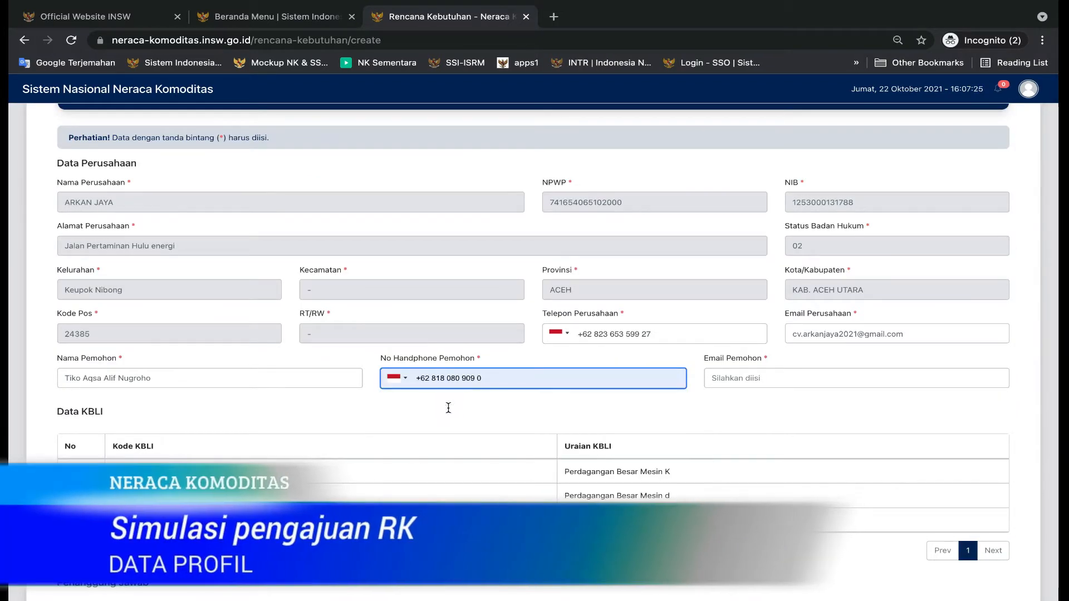
pyautogui.click(746, 378)
pyautogui.click(737, 414)
pyautogui.scroll(-3, 679, 432)
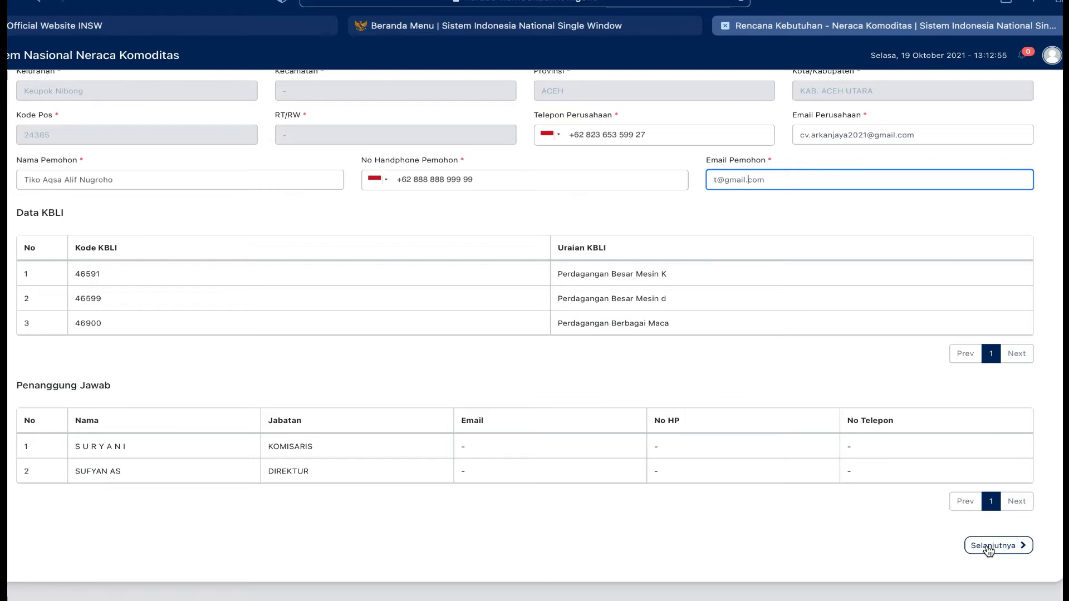
pyautogui.click(988, 547)
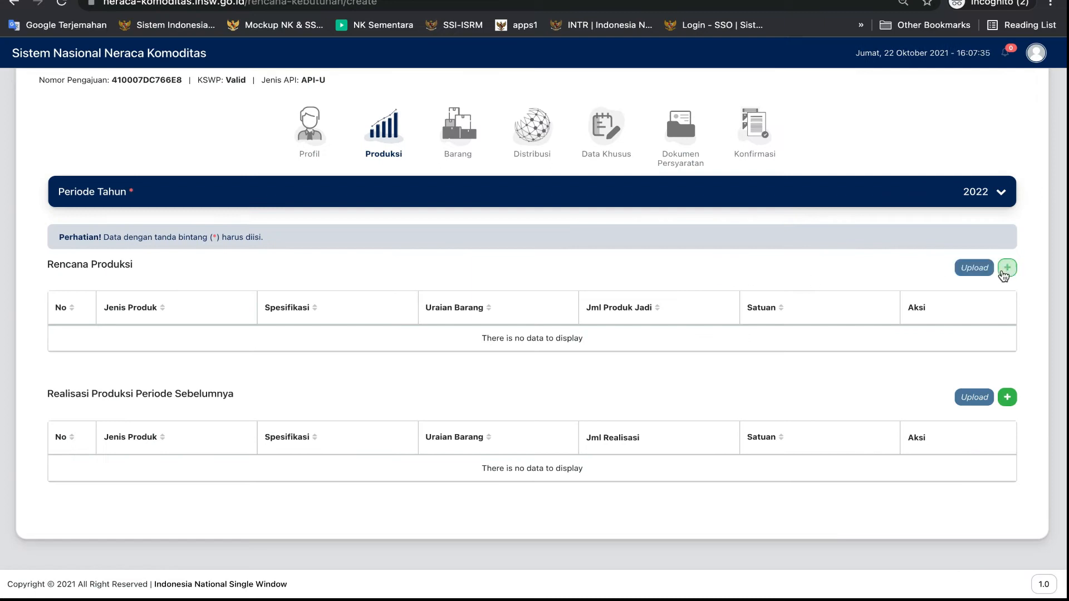
# Start a Rencana Produksi entry with product type nugget ikan, category Produk Utama and specification nugget ikan kualitas 1
pyautogui.click(1007, 269)
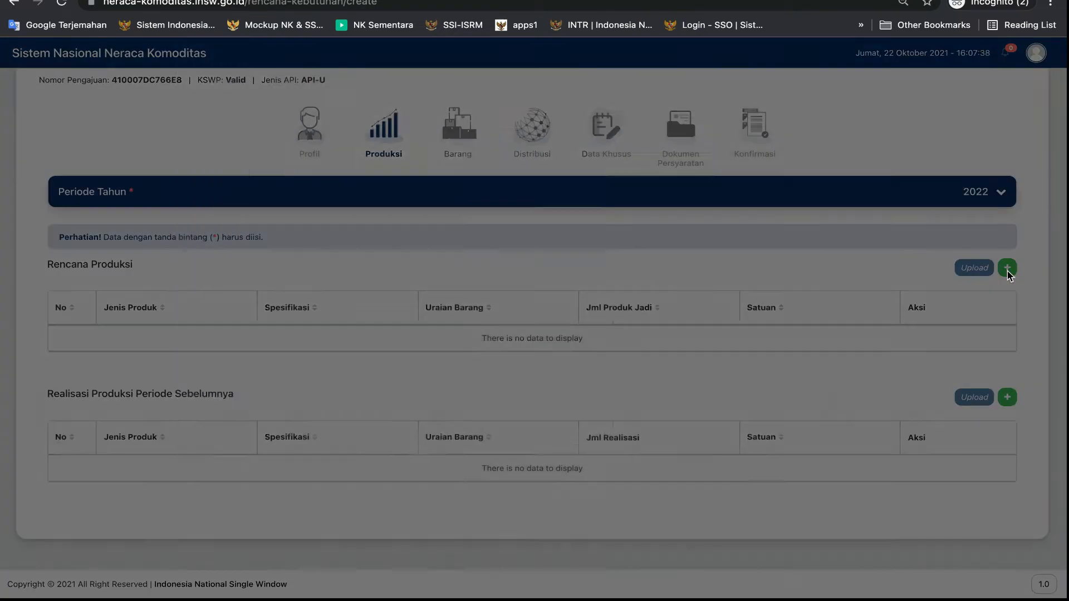
pyautogui.click(258, 195)
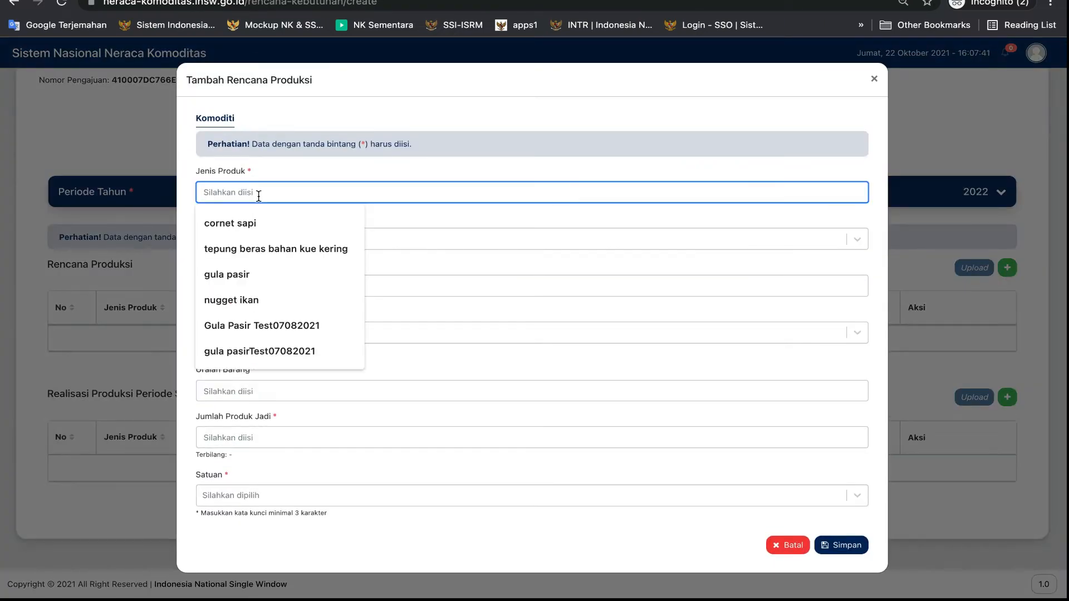
pyautogui.click(276, 300)
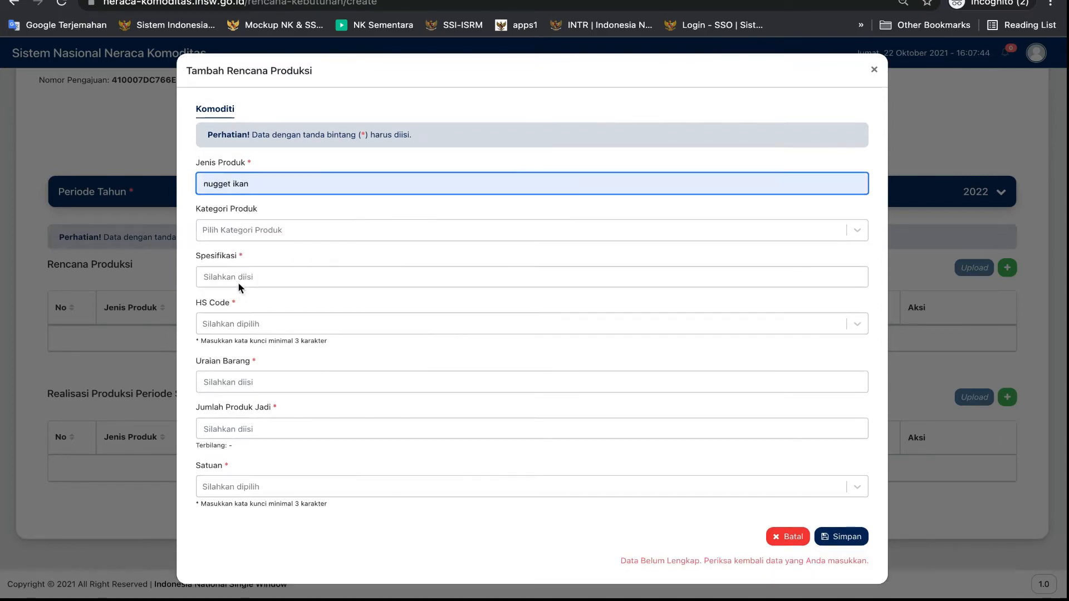
pyautogui.click(223, 234)
pyautogui.click(226, 258)
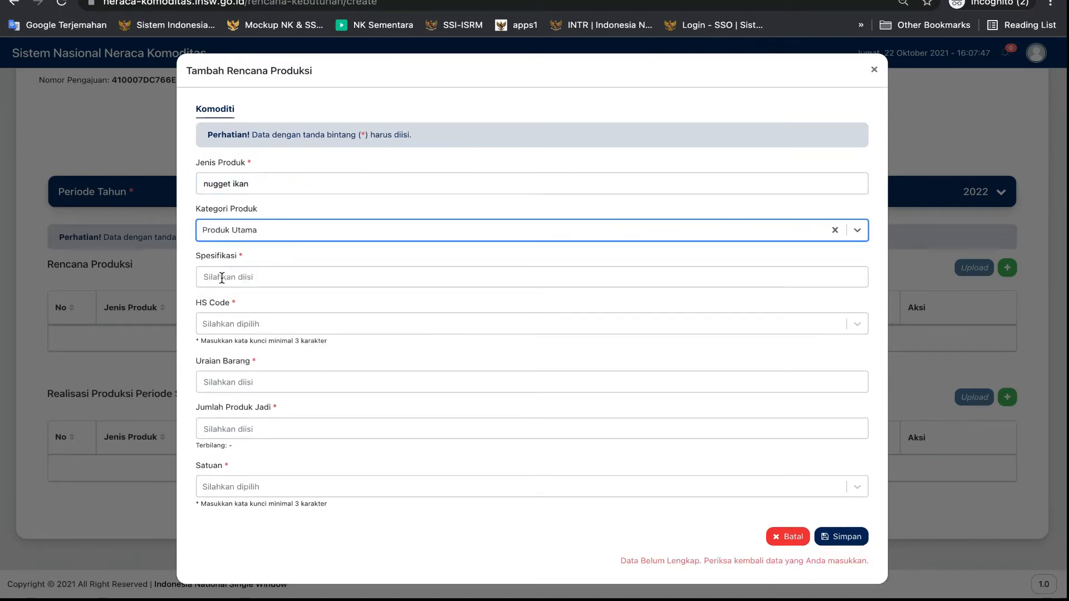
pyautogui.click(221, 278)
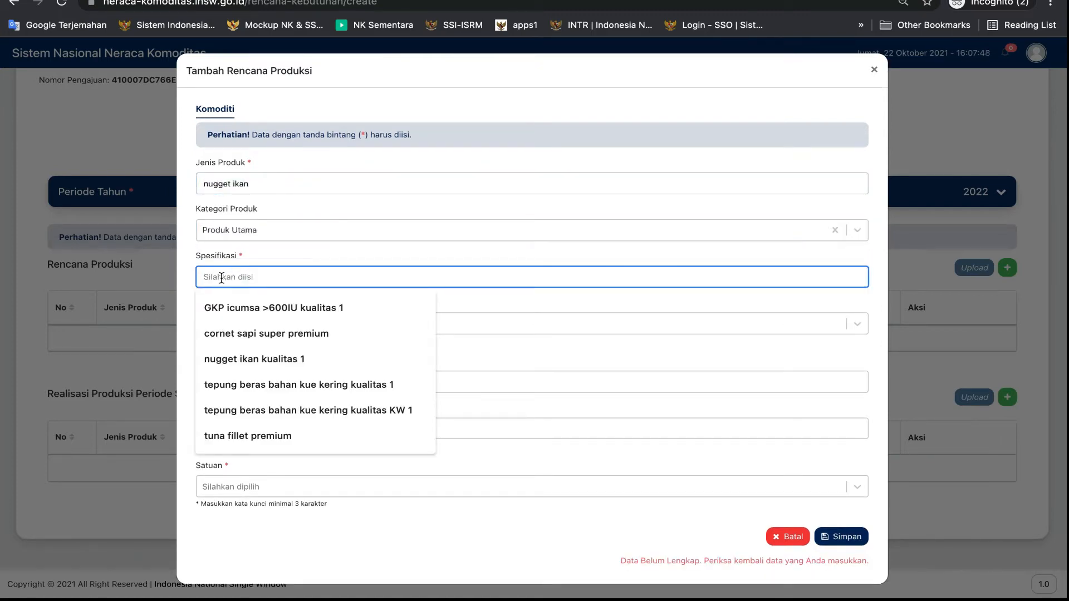
pyautogui.click(262, 359)
# Search HS codes for 160 and choose 16041510 (Dalam kemasan kedap udara untuk penjualan eceran) for the production plan
pyautogui.click(227, 323)
pyautogui.write('160')
pyautogui.scroll(-5, 275, 442)
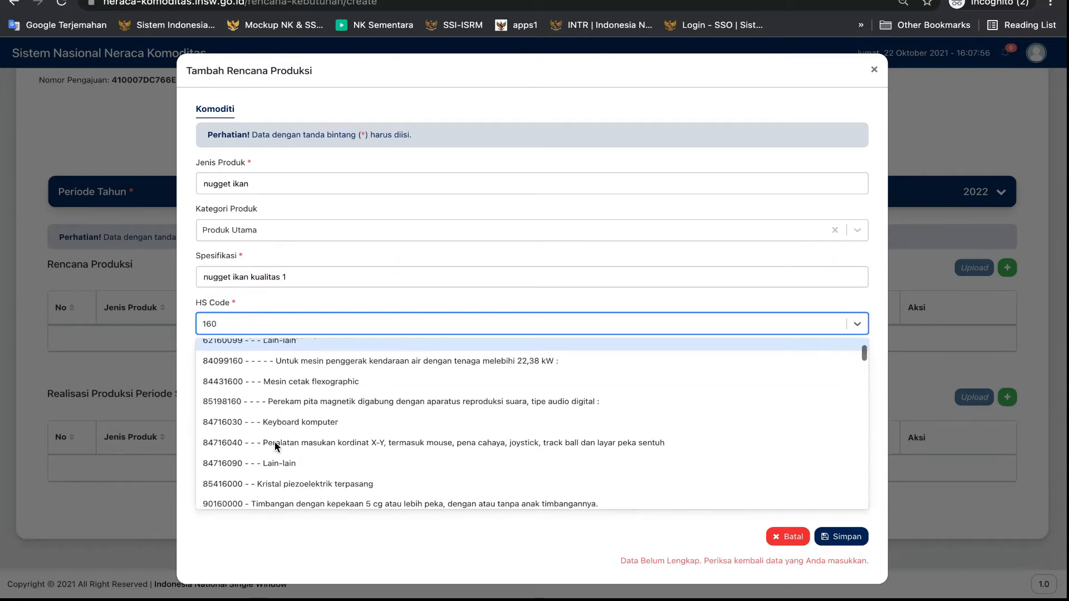
pyautogui.scroll(-10, 275, 442)
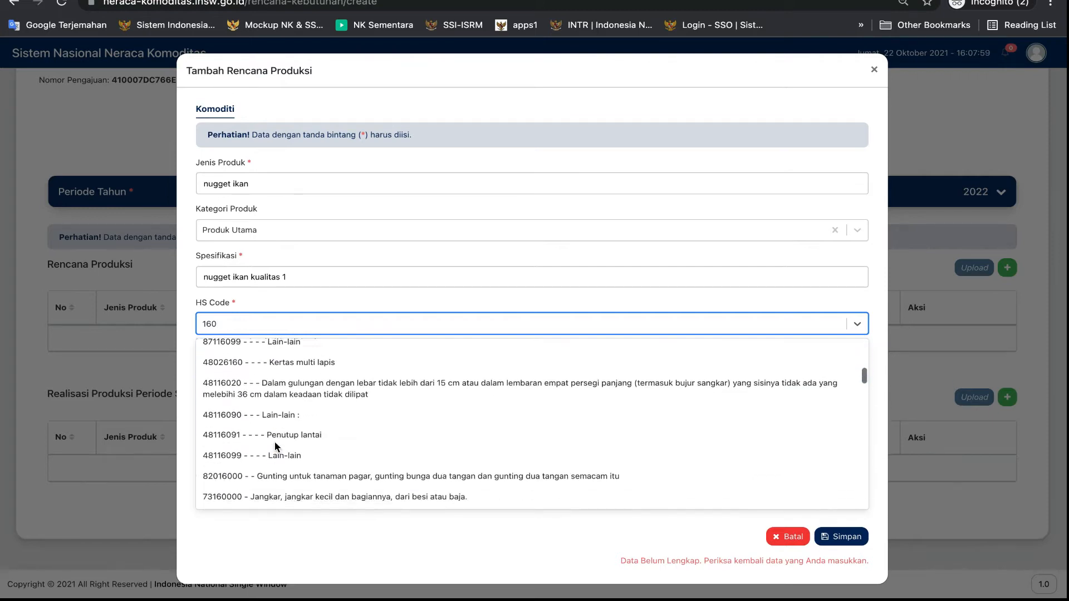
pyautogui.scroll(-1, 275, 442)
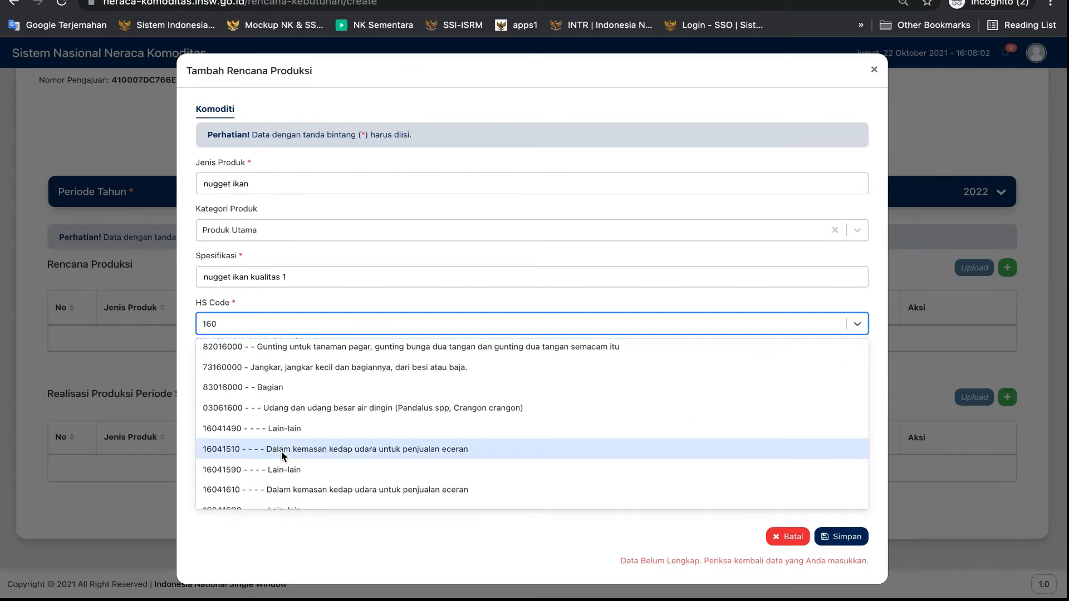
pyautogui.click(282, 451)
# Set the goods description to nugget ikan merk yahud, the finished product quantity to 1 and the unit to TNE, and save the production plan
pyautogui.click(282, 382)
pyautogui.write('n')
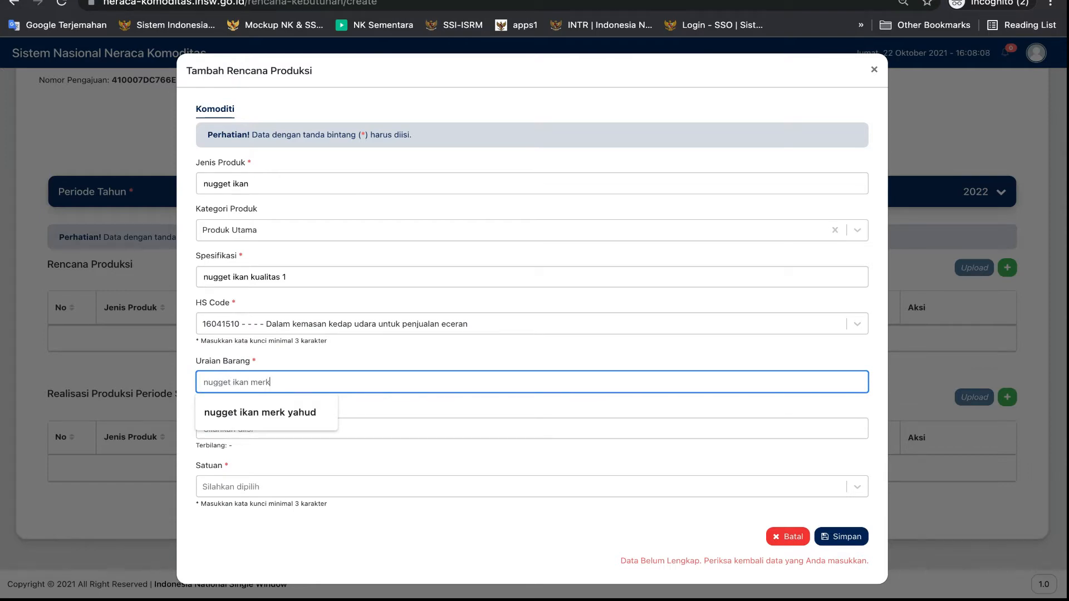
pyautogui.write('ugget ikan merk')
pyautogui.click(236, 413)
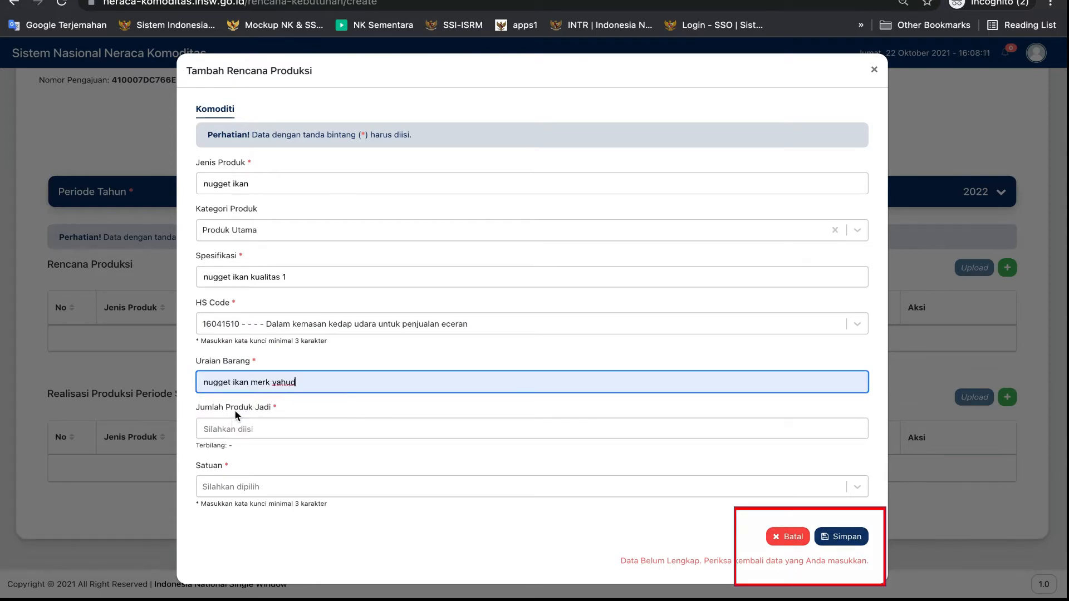
pyautogui.click(225, 430)
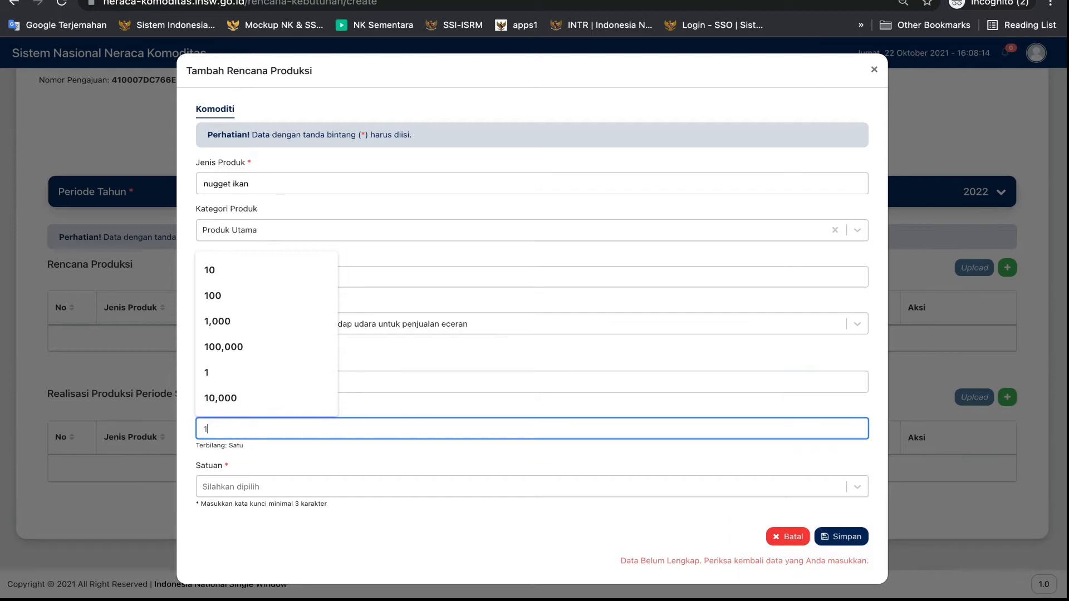
pyautogui.click(840, 536)
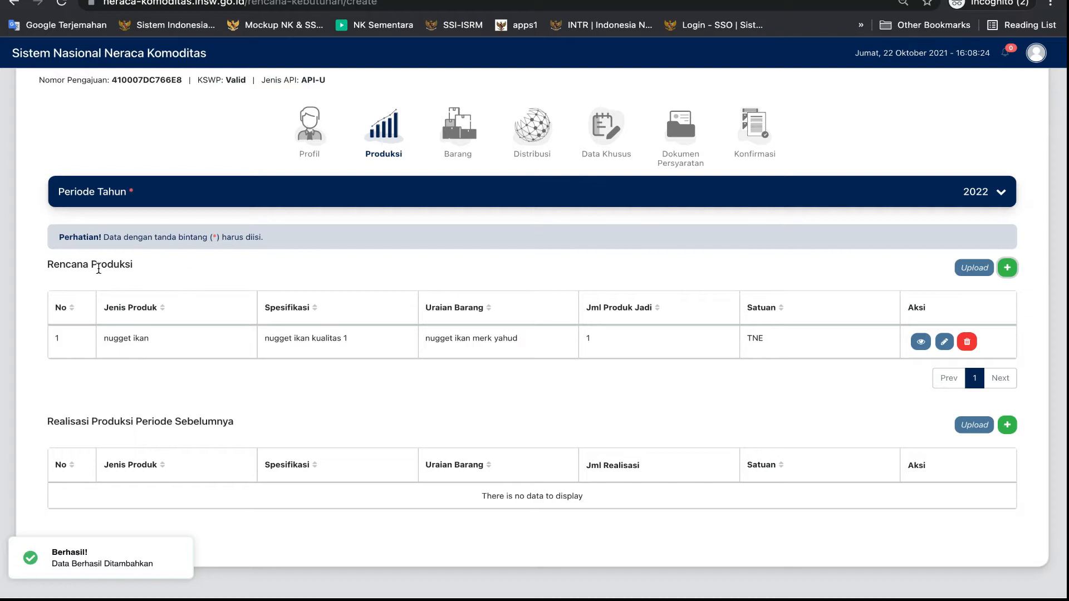
# Start a Realisasi Produksi Periode Sebelumnya entry with product nugget ikan, category Produk Utama and specification nugget ikan kualitas 1
pyautogui.scroll(-1, 932, 432)
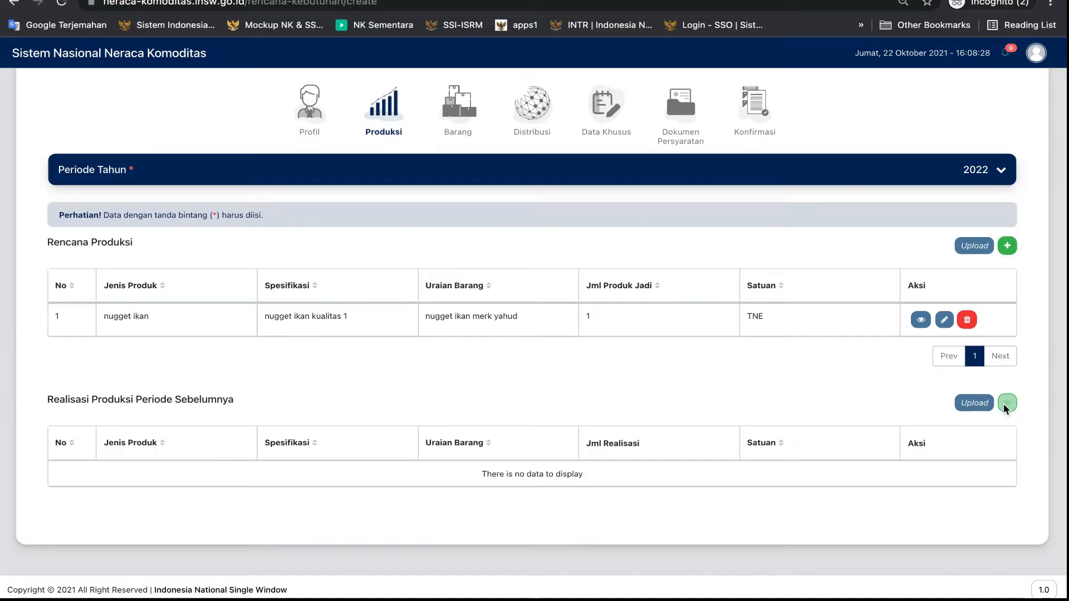
pyautogui.click(1006, 402)
pyautogui.click(255, 185)
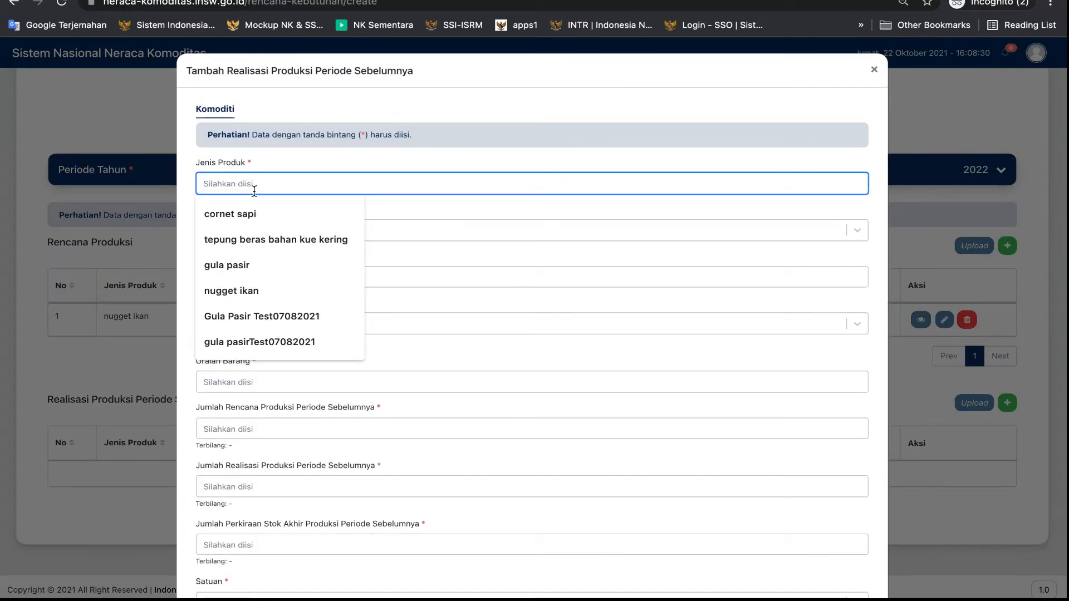
pyautogui.click(251, 288)
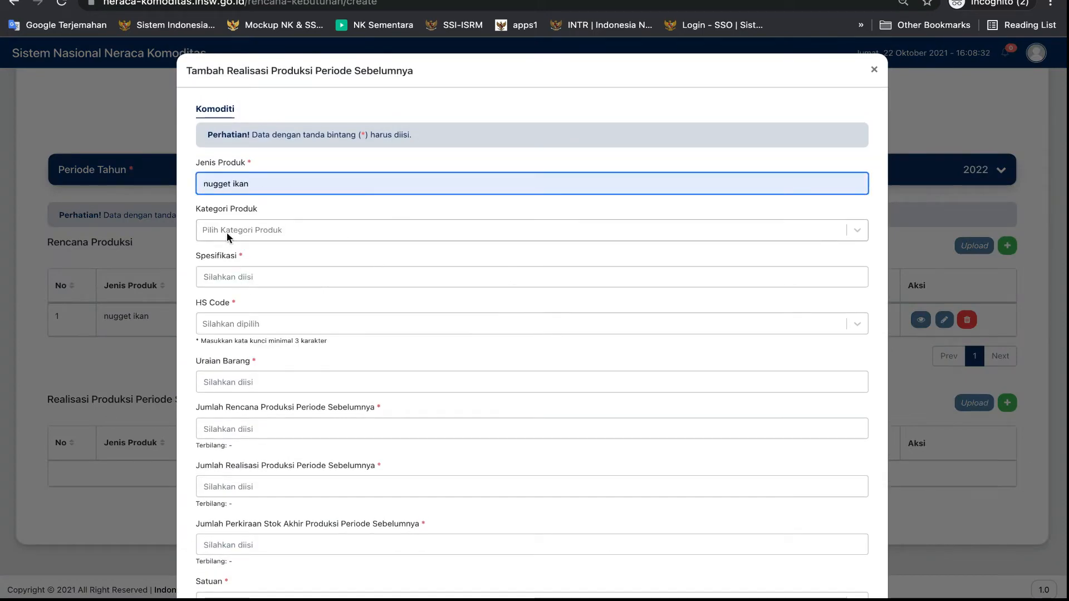
pyautogui.click(226, 235)
pyautogui.click(230, 259)
pyautogui.click(230, 277)
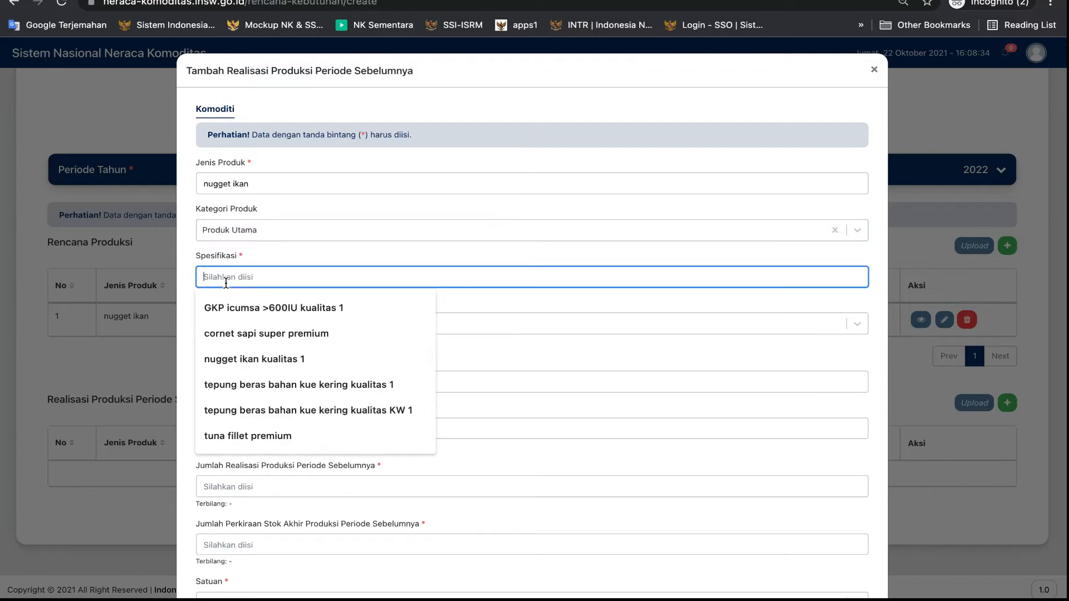
pyautogui.click(237, 357)
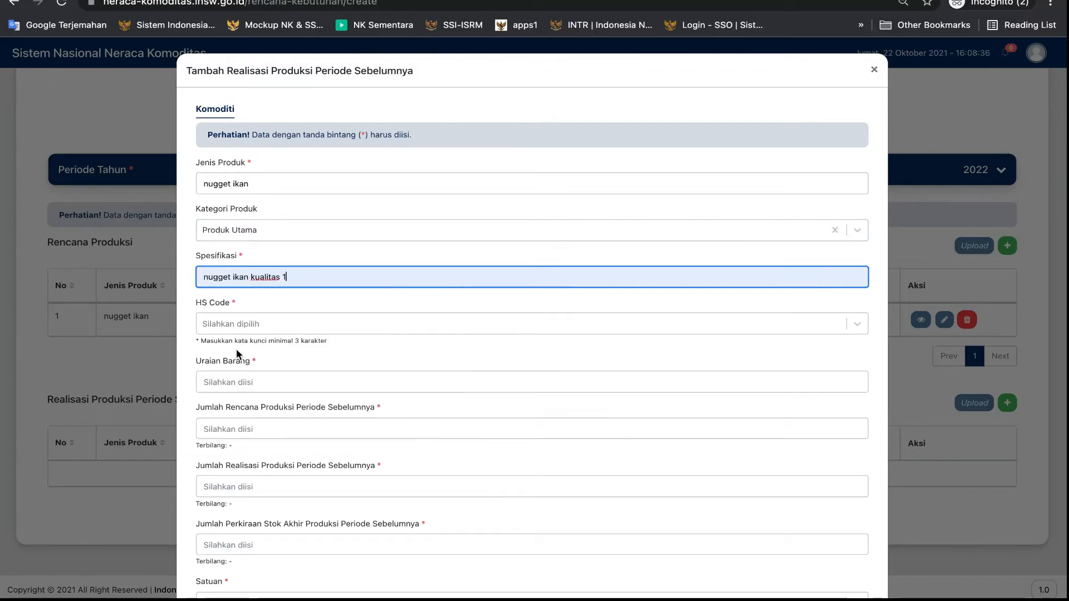
# Search HS codes for 1601 and choose 16010010 (Dalam kemasan kedap udara untuk penjualan eceran) for the previous-period realisation
pyautogui.click(221, 325)
pyautogui.write('16')
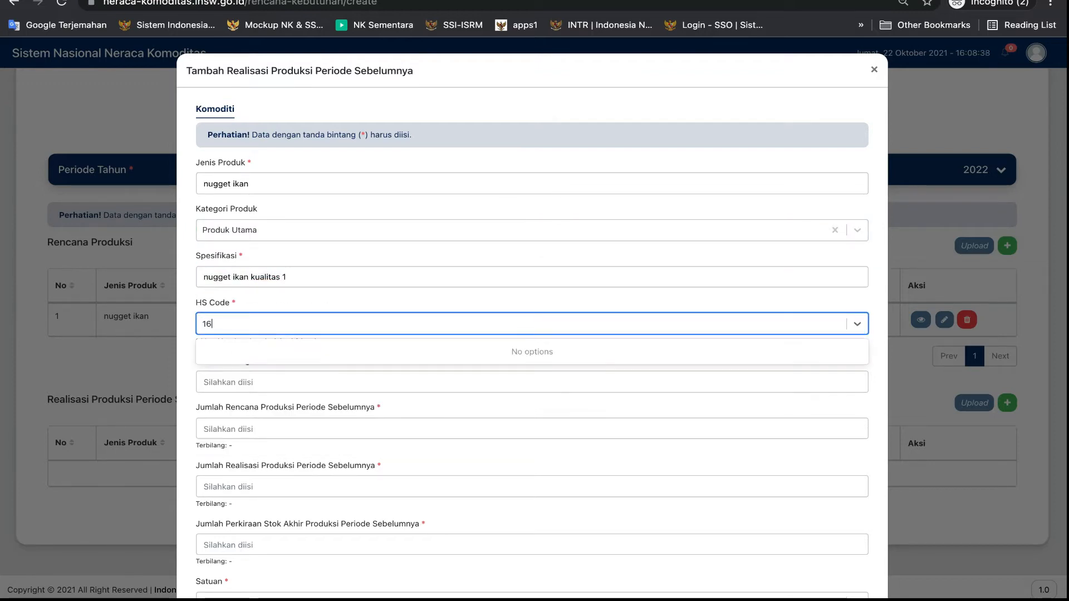
pyautogui.write('01')
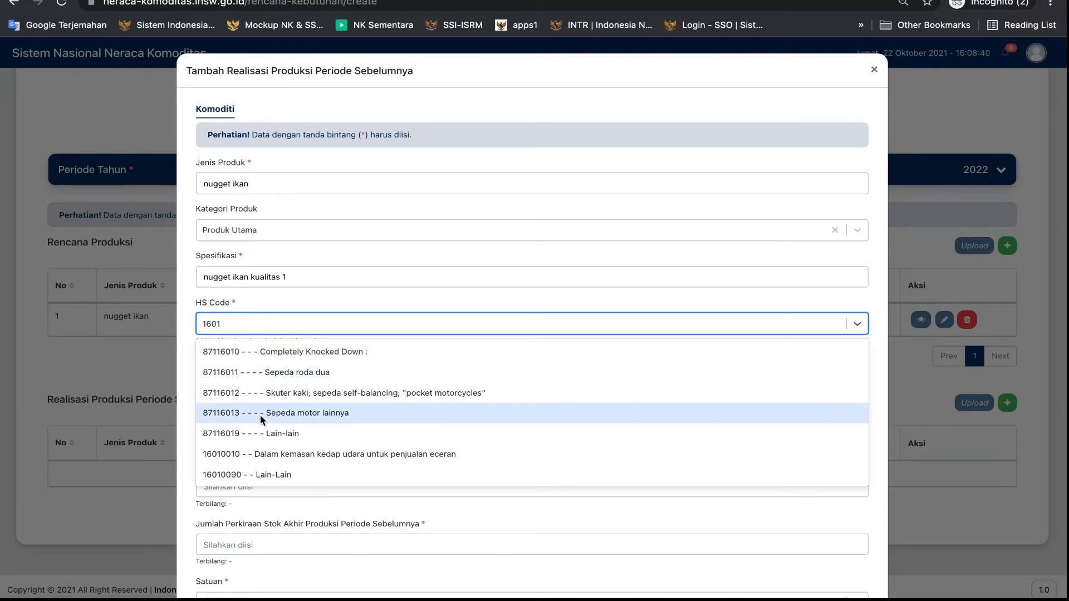
pyautogui.click(273, 454)
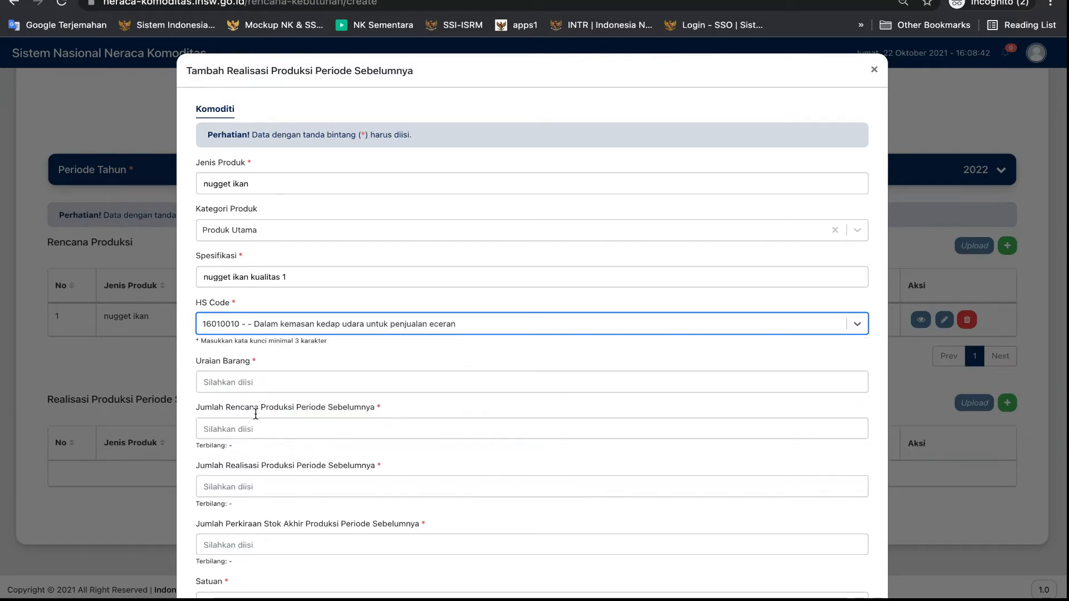
# Set the goods description to nugget ikan merk yahud, previous-period planned production to 1, realised production to 1 and estimated ending stock to 0
pyautogui.click(230, 378)
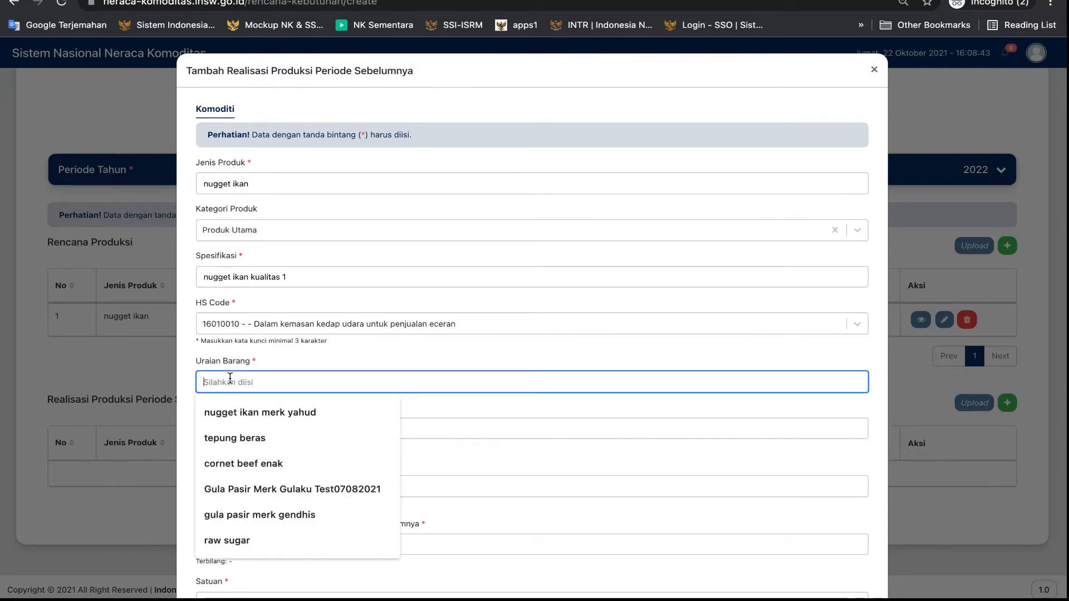
pyautogui.click(240, 414)
pyautogui.click(229, 431)
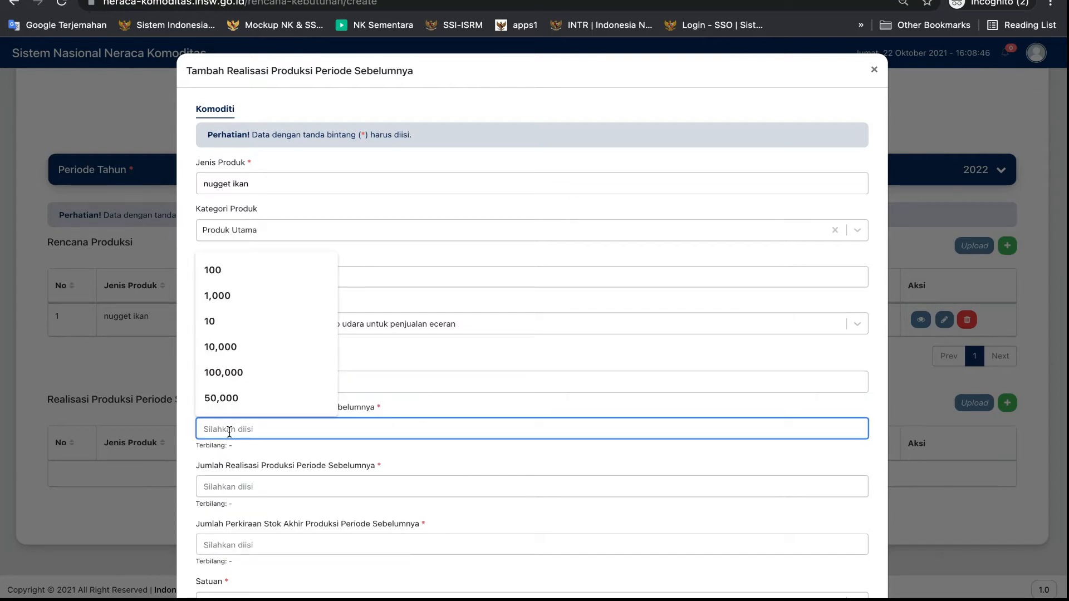
pyautogui.write('1')
pyautogui.click(226, 483)
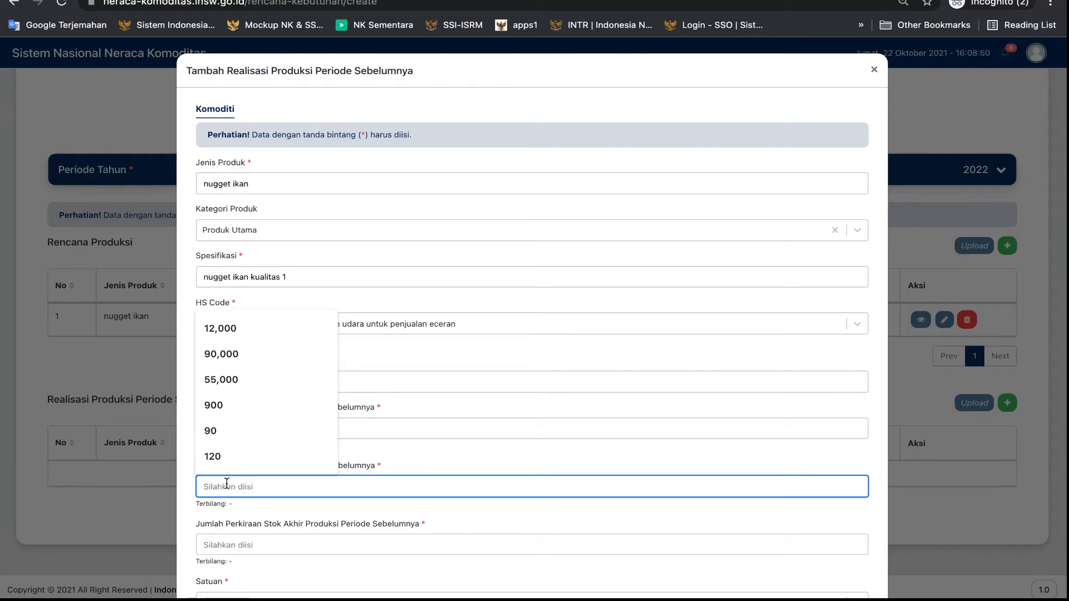
pyautogui.write('1')
pyautogui.click(221, 542)
pyautogui.write('0')
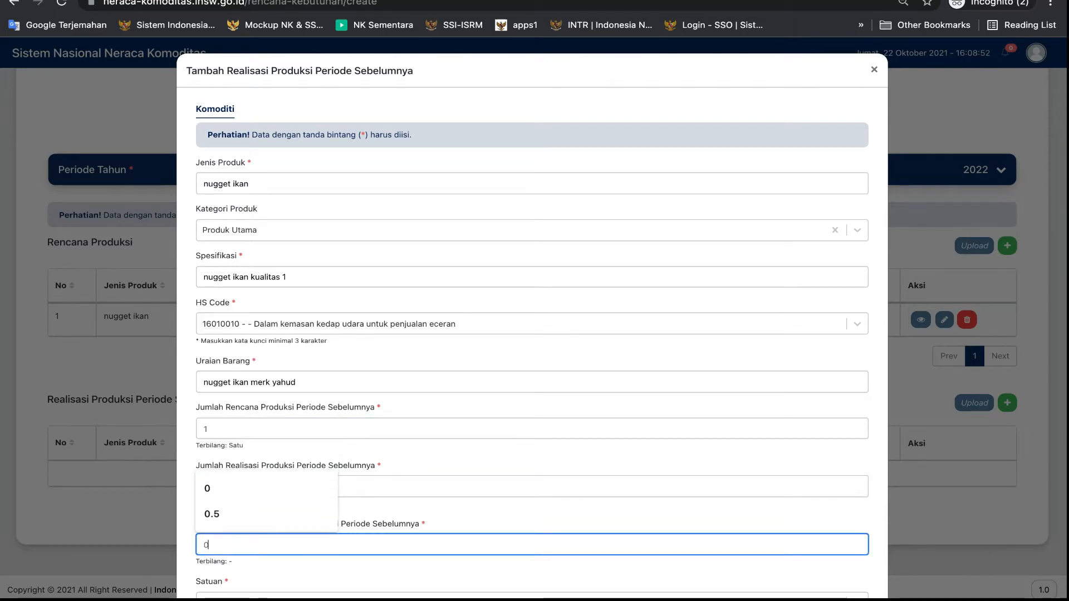
# Set the unit to TNE - Metric ton (1000 kg) and save the previous-period production realisation
pyautogui.scroll(-2, 222, 541)
pyautogui.click(365, 483)
pyautogui.write('tne')
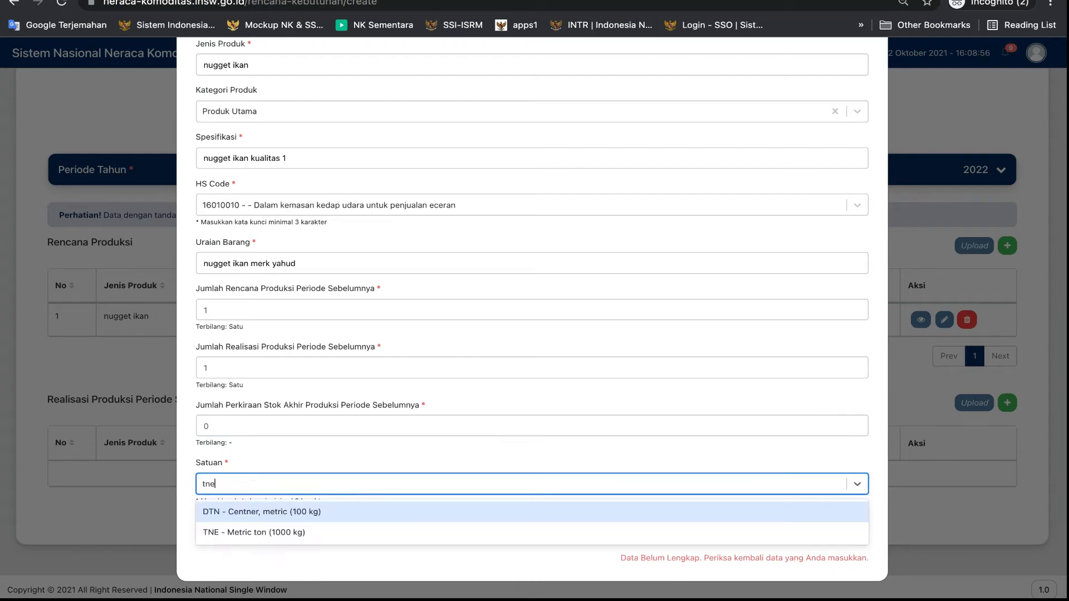
pyautogui.click(346, 534)
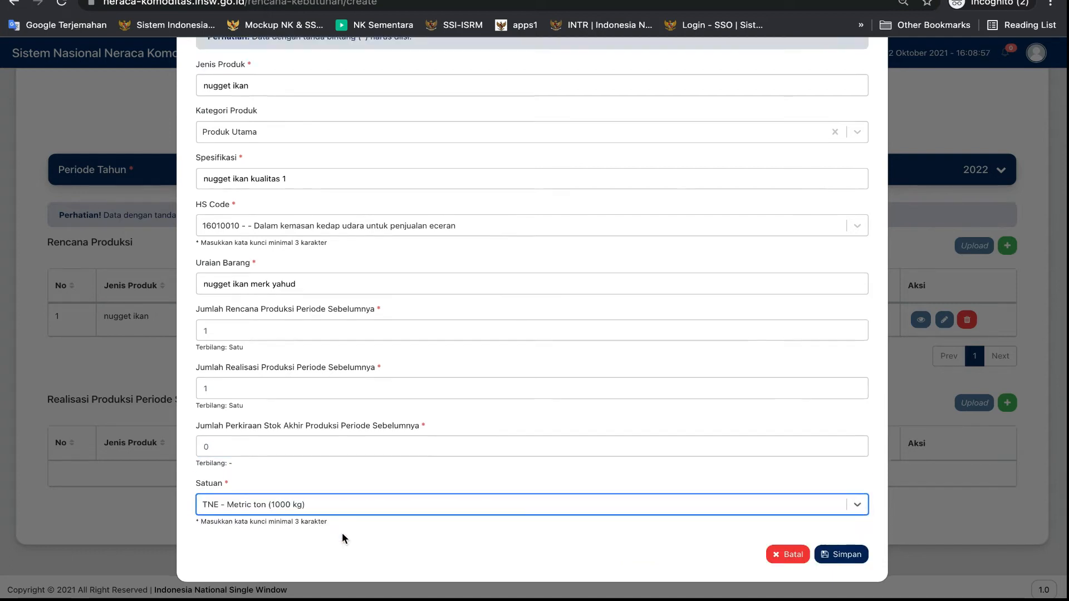
pyautogui.click(821, 551)
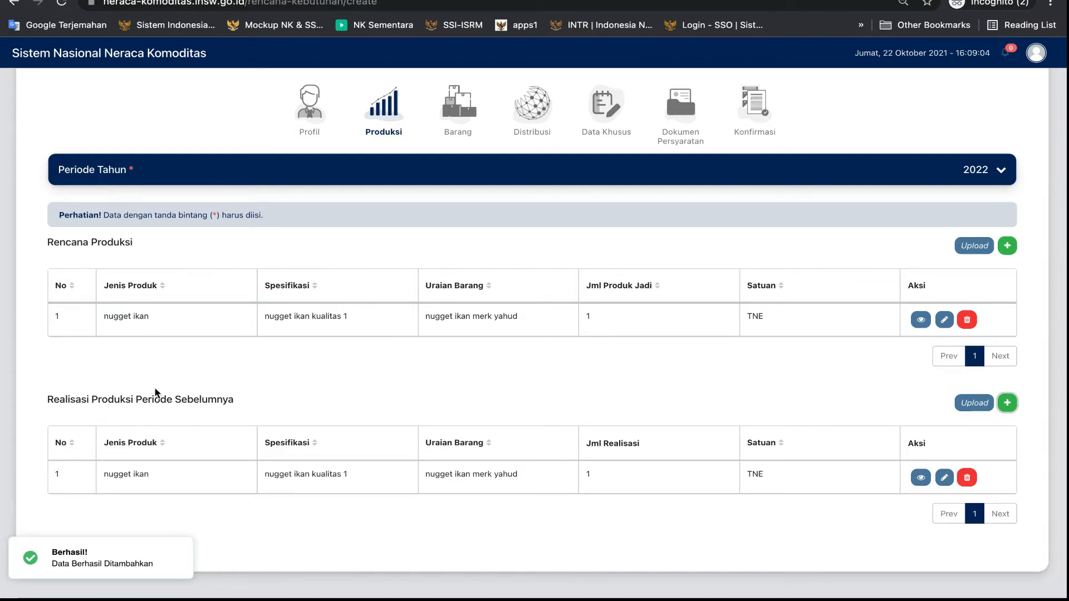
# View the Rencana Produksi file upload form and its template option, and cancel the upload
pyautogui.click(961, 251)
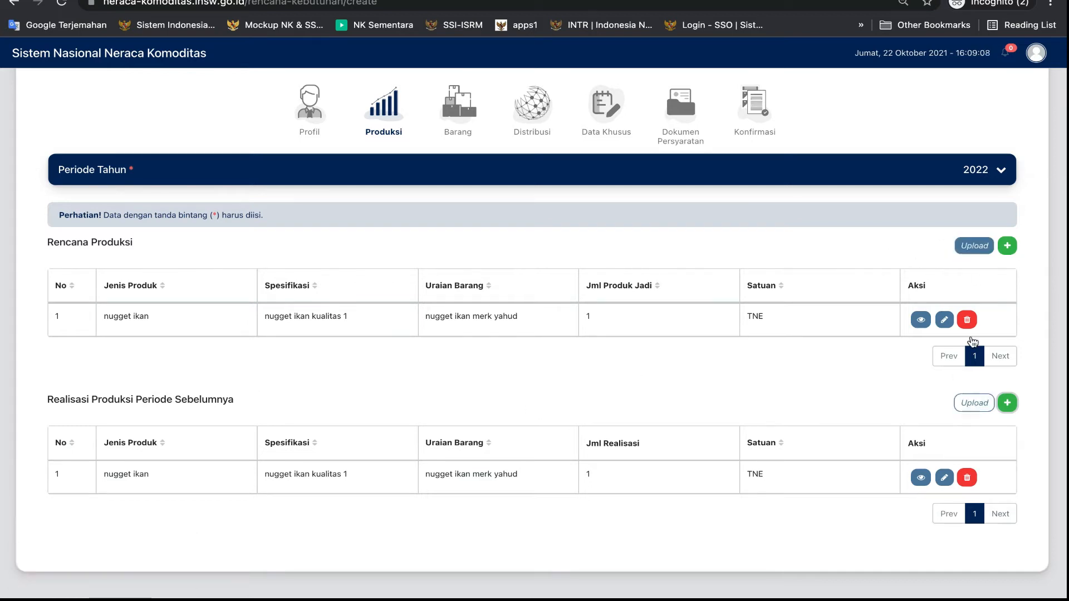
pyautogui.click(975, 252)
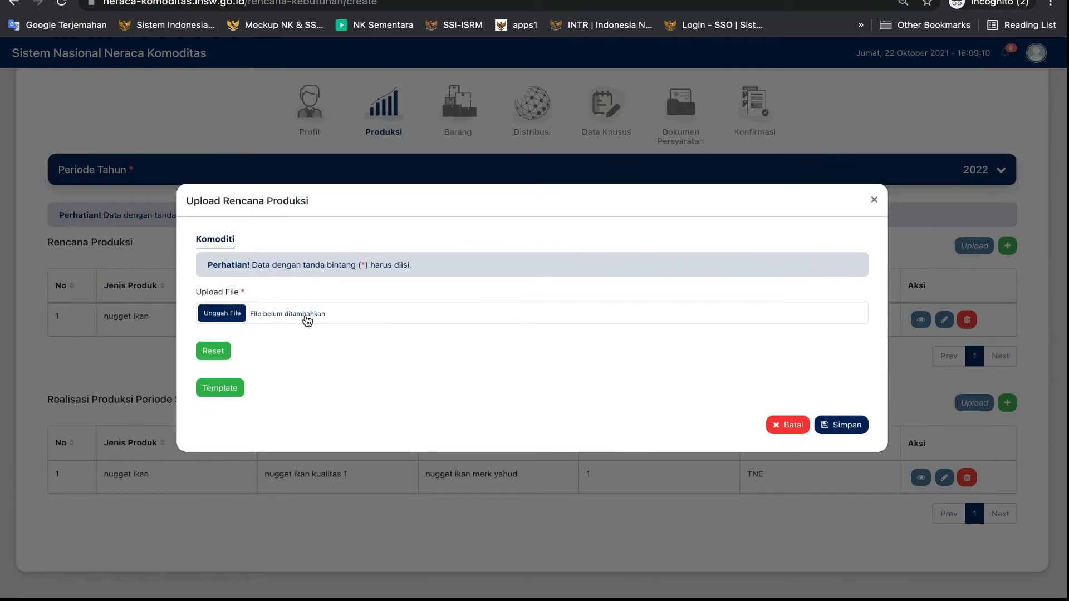
pyautogui.click(226, 396)
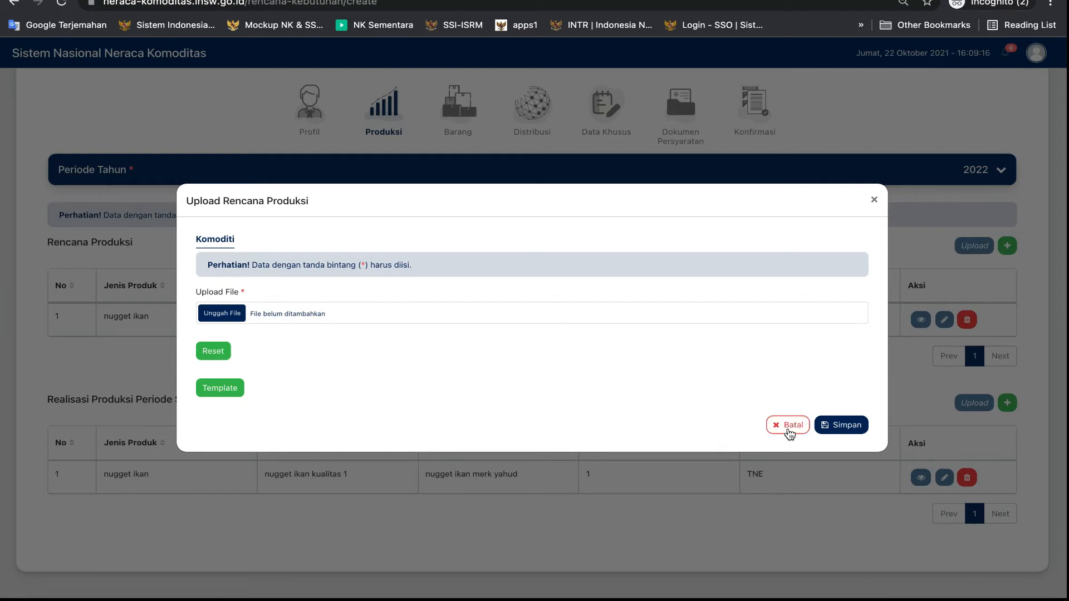
pyautogui.click(793, 428)
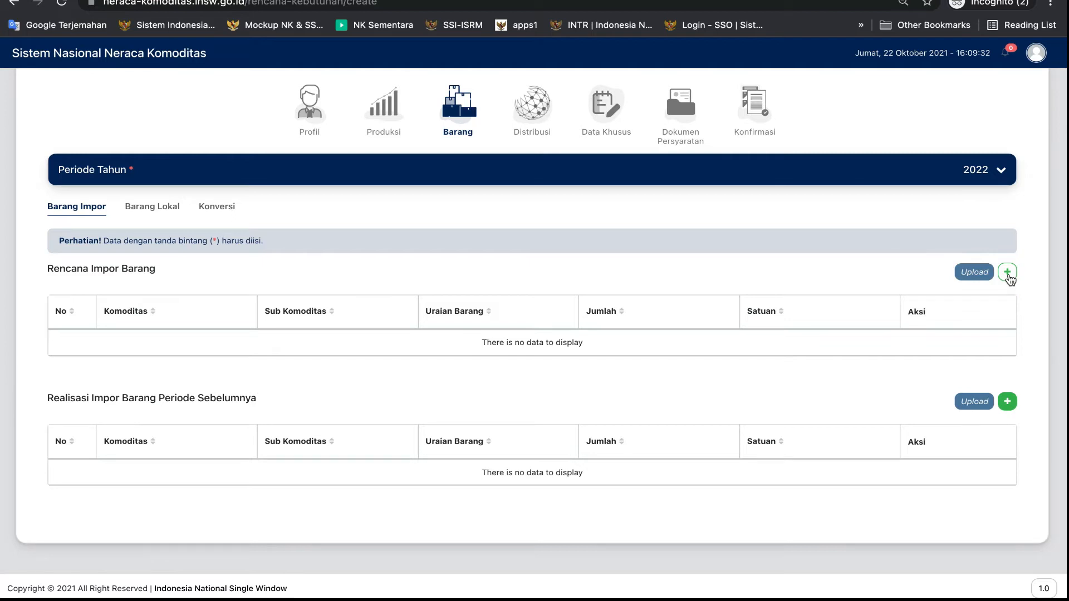
# Start a Rencana Impor Barang entry with commodity Hasil Perikanan and sub-commodity Hasil perikanan selain untuk kebutuhan bahan baku & bahan penolong industri
pyautogui.click(1007, 272)
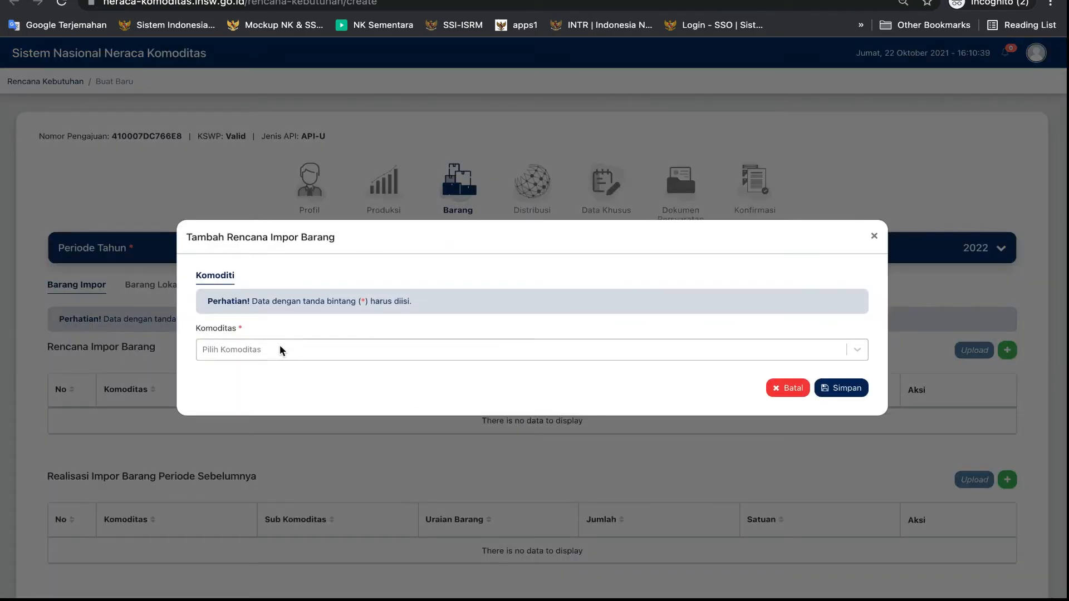
pyautogui.click(280, 350)
pyautogui.click(262, 439)
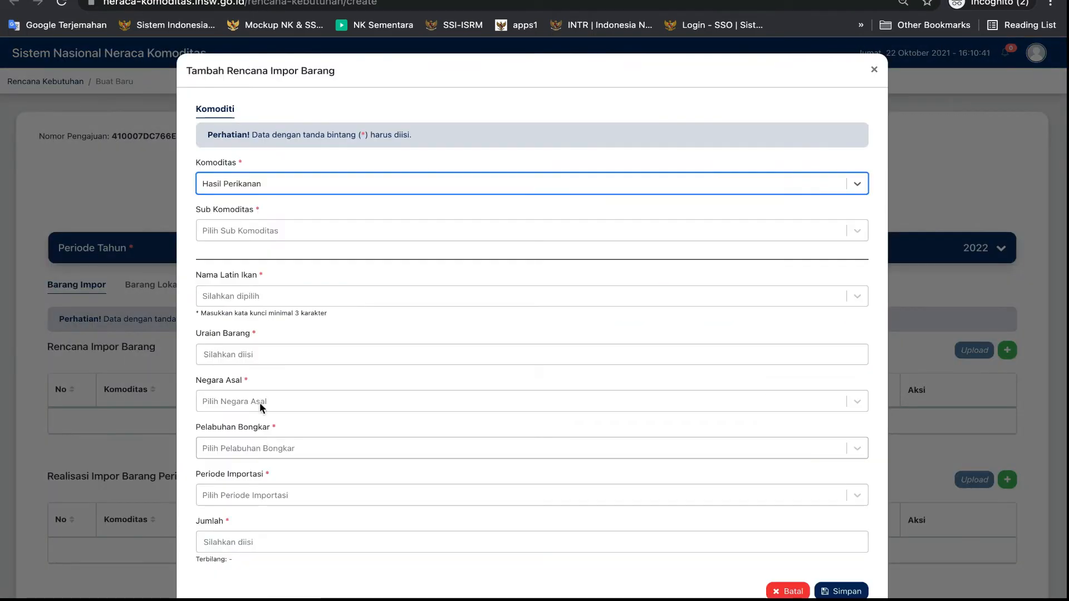
pyautogui.click(216, 232)
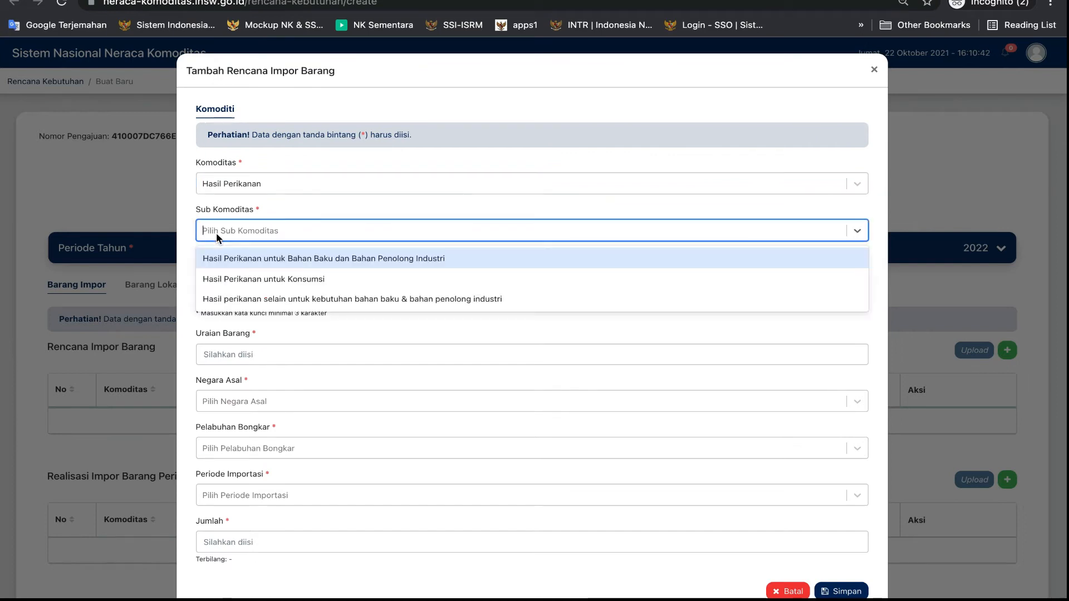
pyautogui.click(245, 299)
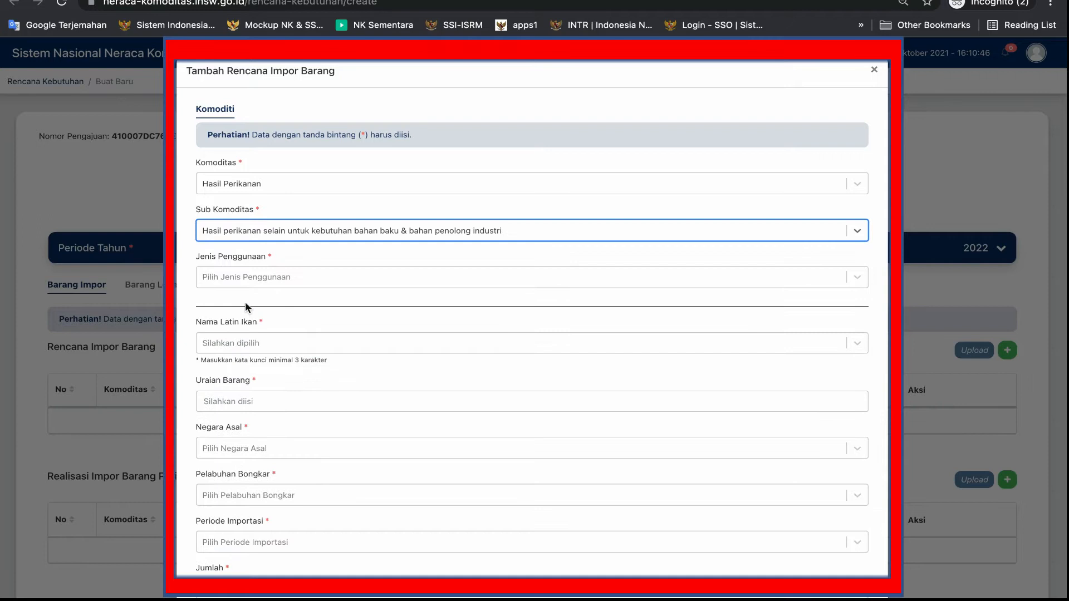
# Choose untuk usaha pelumatan/surimi as the Jenis Penggunaan for the planned import
pyautogui.click(232, 277)
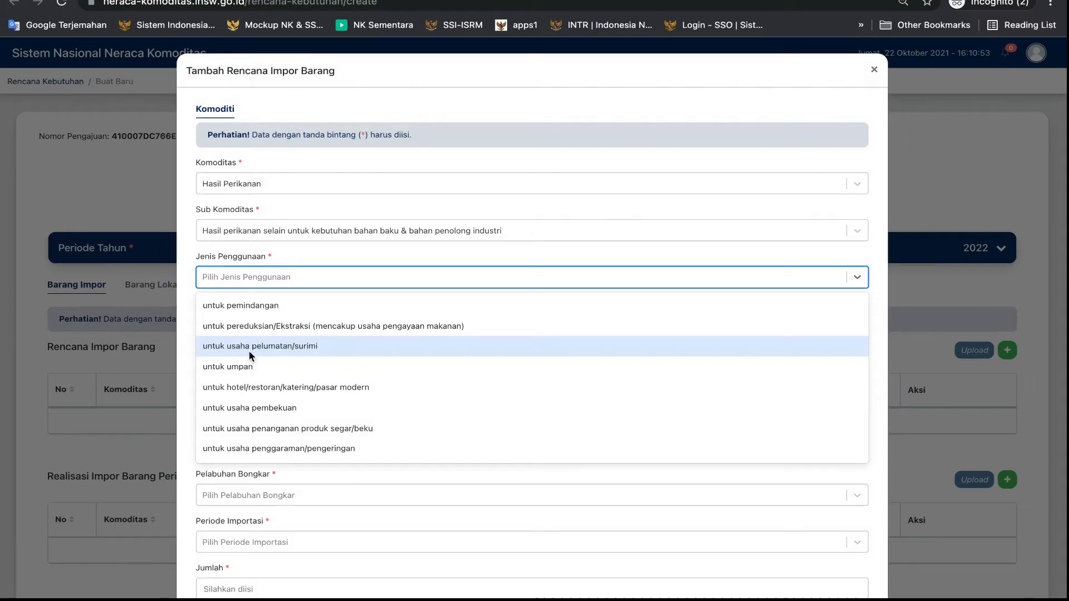
pyautogui.scroll(-3, 262, 427)
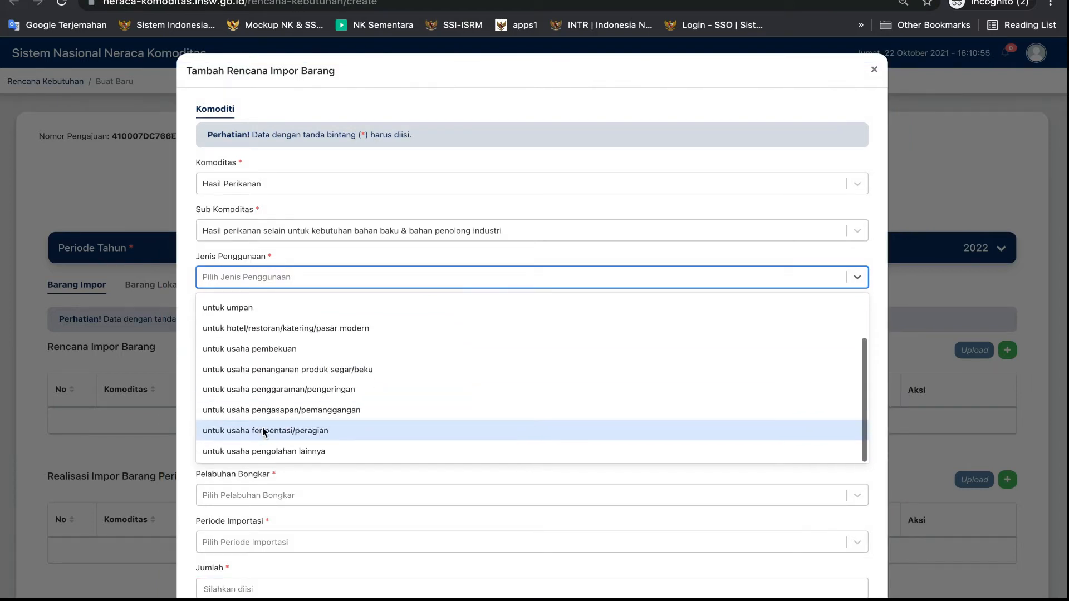
pyautogui.scroll(3, 262, 427)
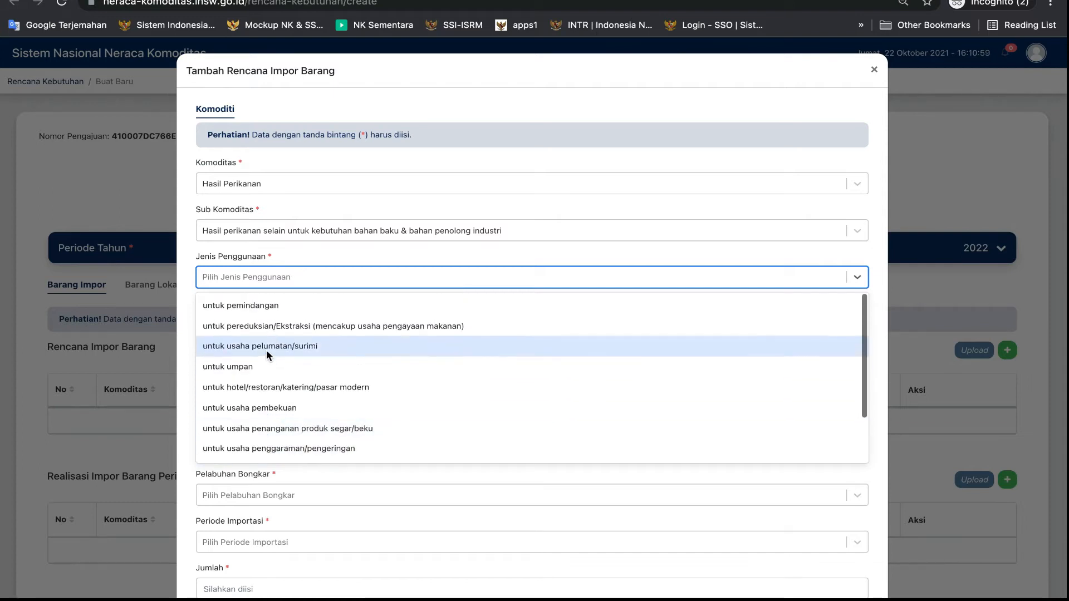
pyautogui.click(266, 349)
# Set the Jenis Barang to Trout dan Salmon/Trout and Salmon and the HS code to 03021100
pyautogui.click(246, 322)
pyautogui.write('sa')
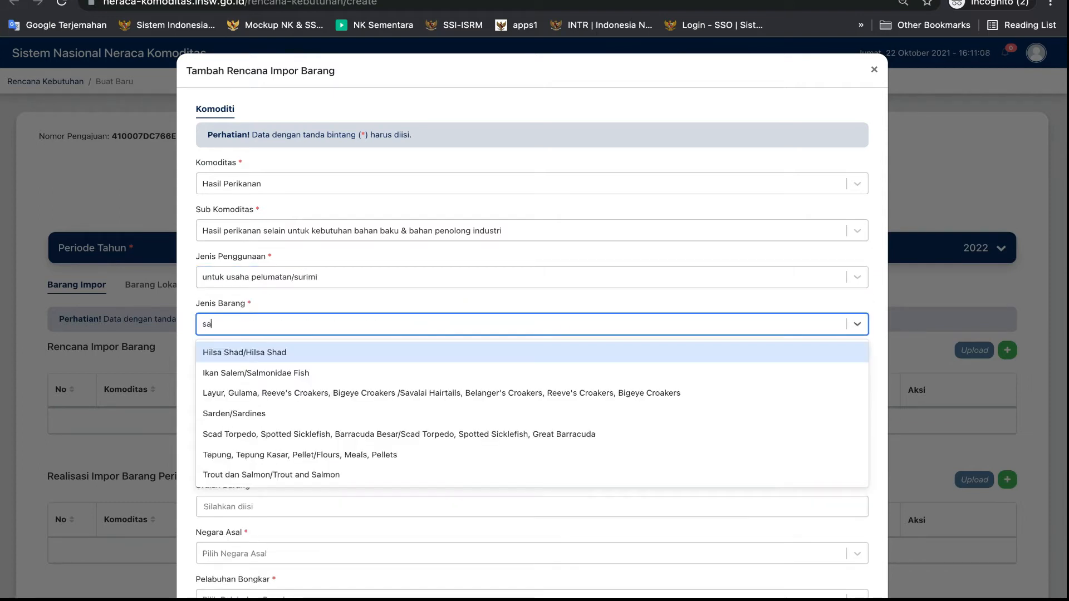
pyautogui.write('lmon')
pyautogui.click(262, 373)
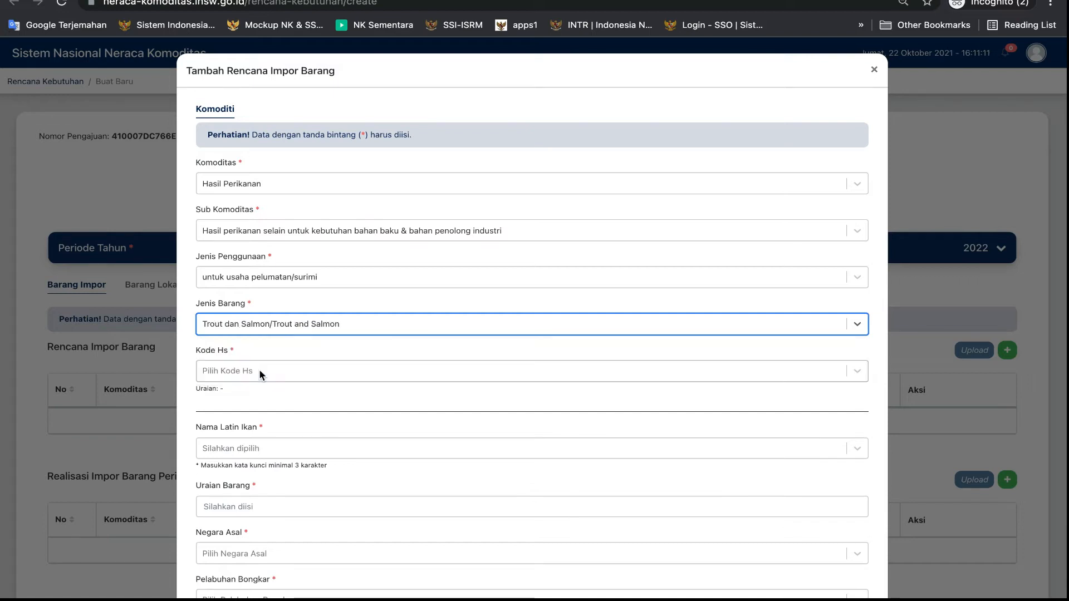
pyautogui.click(233, 377)
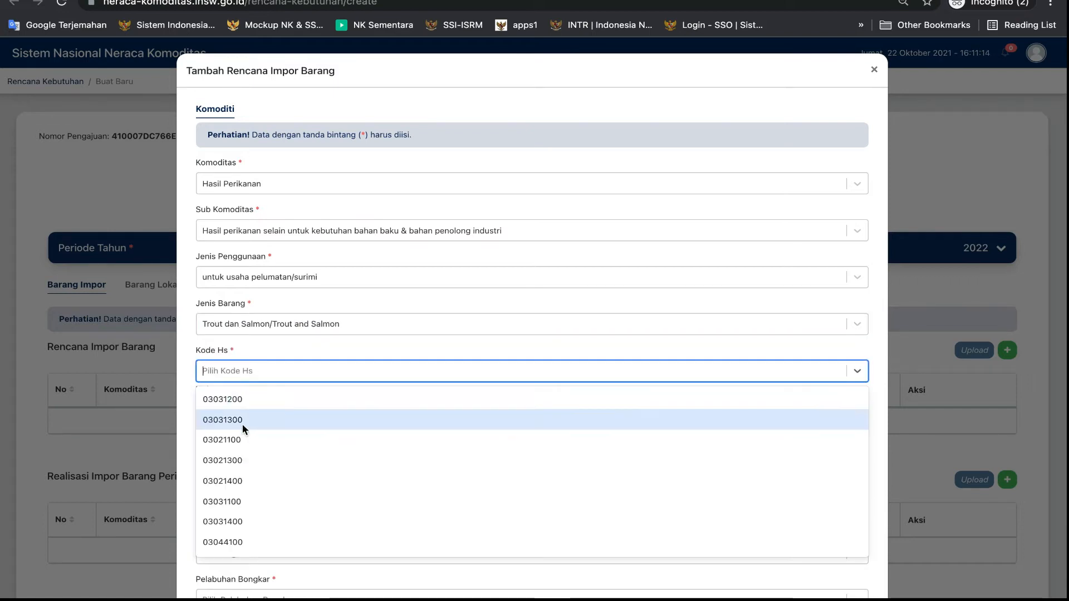
pyautogui.click(241, 441)
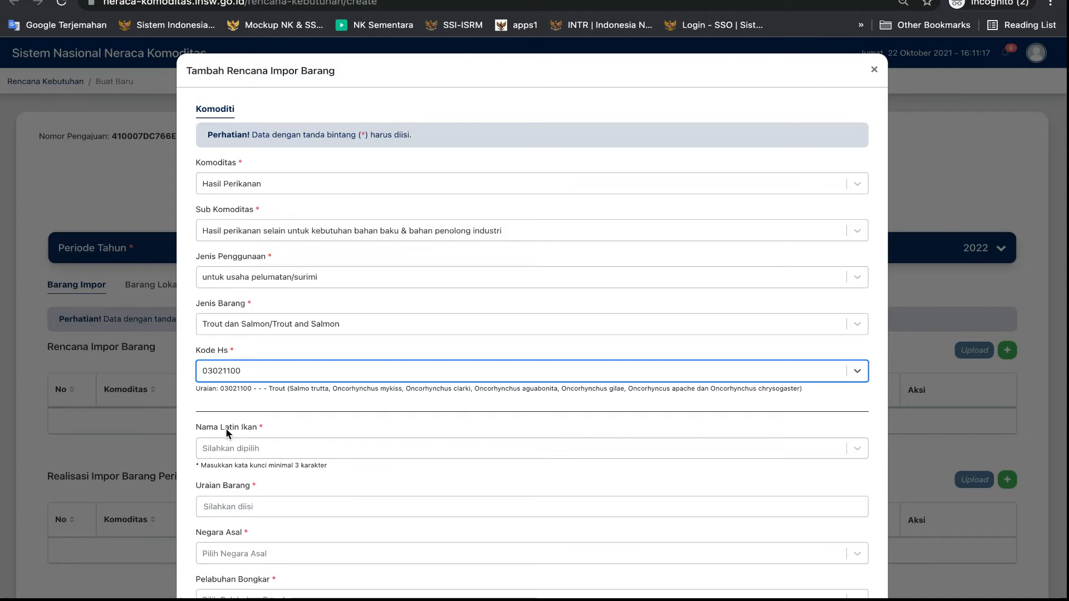
# Search the Latin fish names for salmon, choose Salmon chum - Oncorhynchus keta, and set the goods description to salmon norway
pyautogui.click(225, 443)
pyautogui.write('salmon')
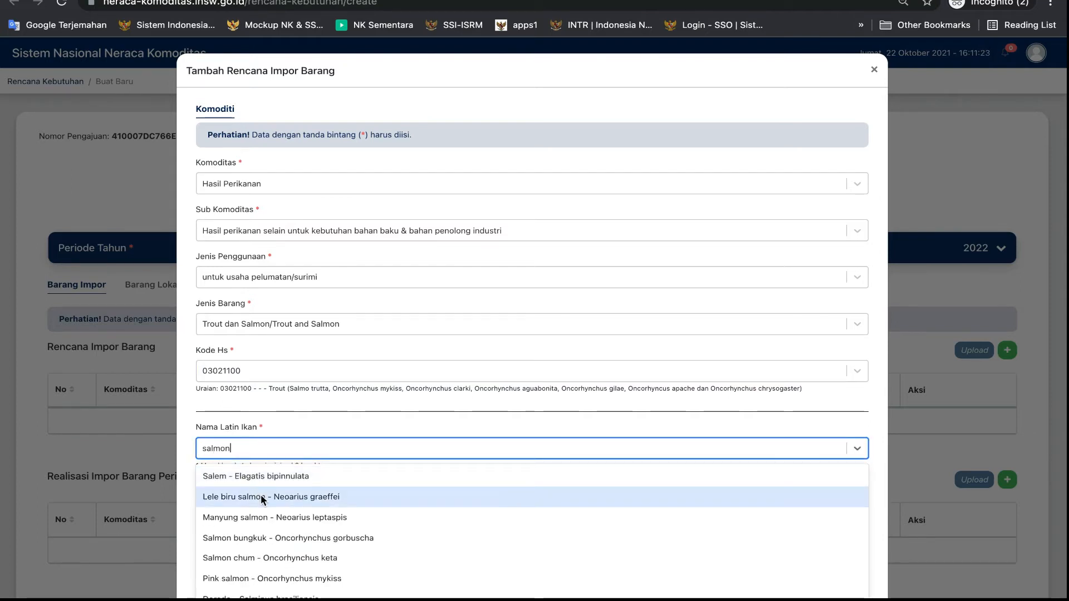
pyautogui.click(273, 556)
pyautogui.click(230, 507)
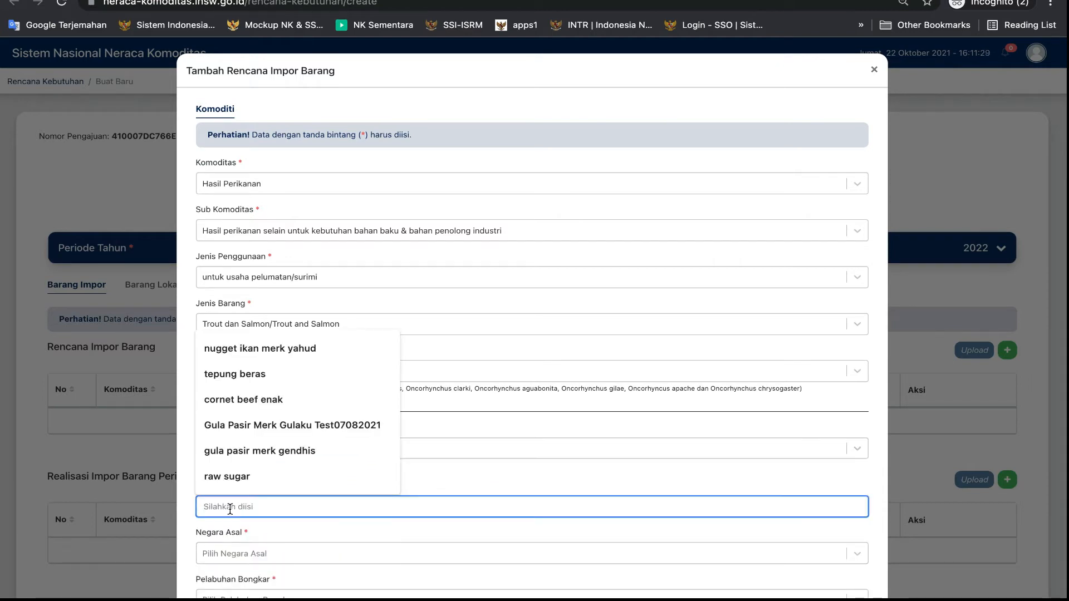
pyautogui.write('salmon norway')
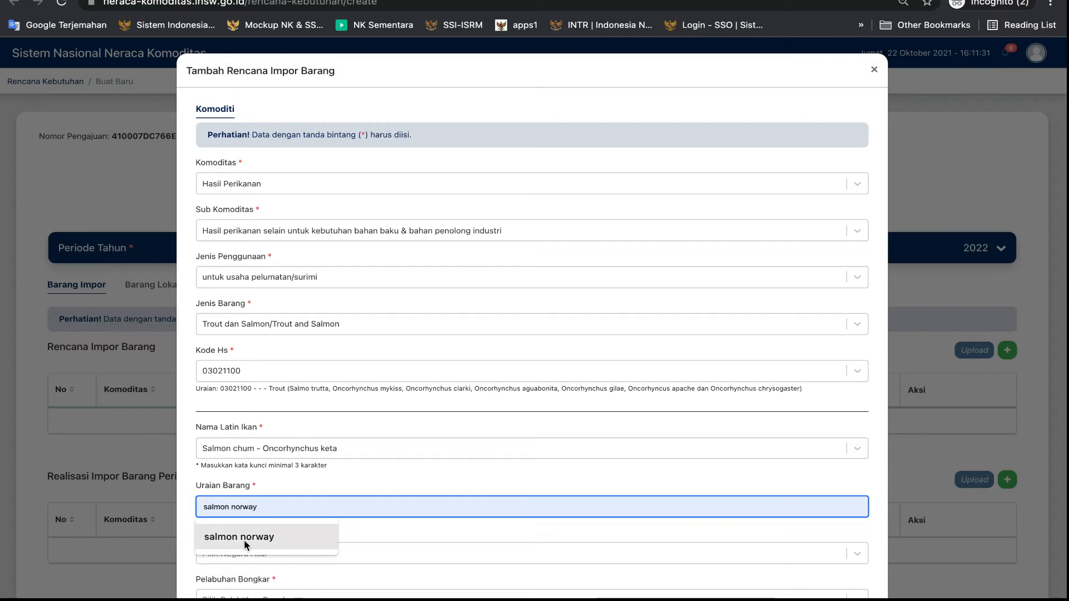
pyautogui.click(245, 539)
# Add IDTPE - Tanjung Perak and IDBLW - Belawan as the unloading ports of the planned import
pyautogui.scroll(-2, 245, 539)
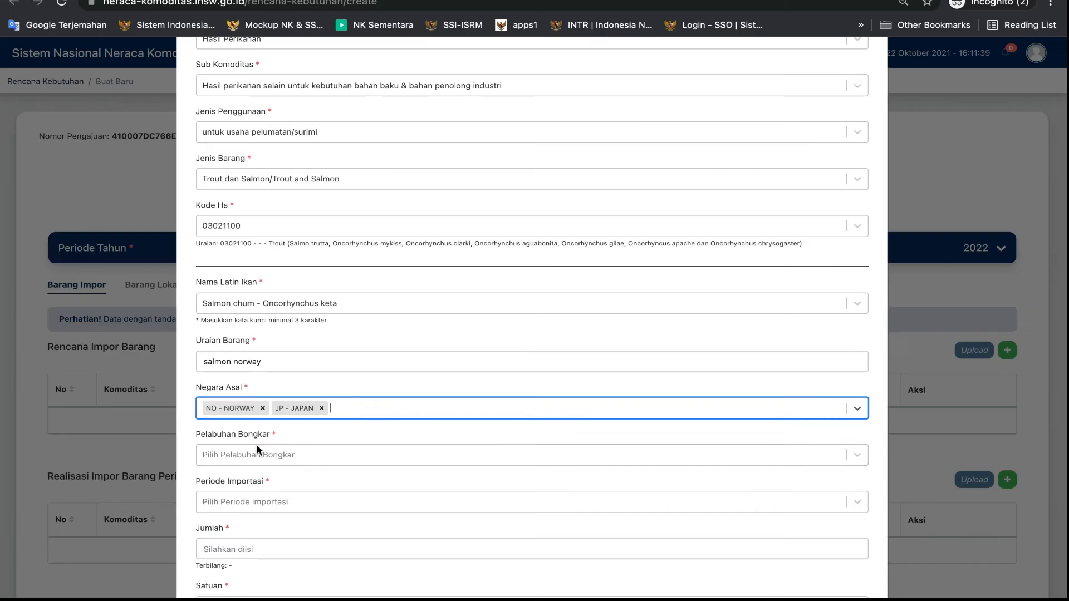
pyautogui.click(257, 450)
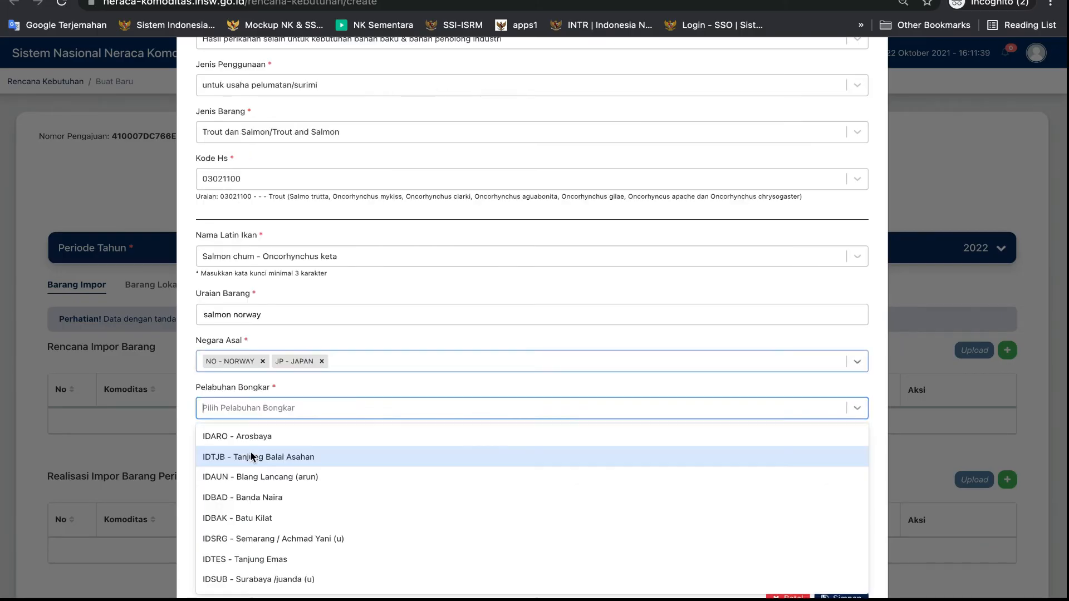
pyautogui.write('perak')
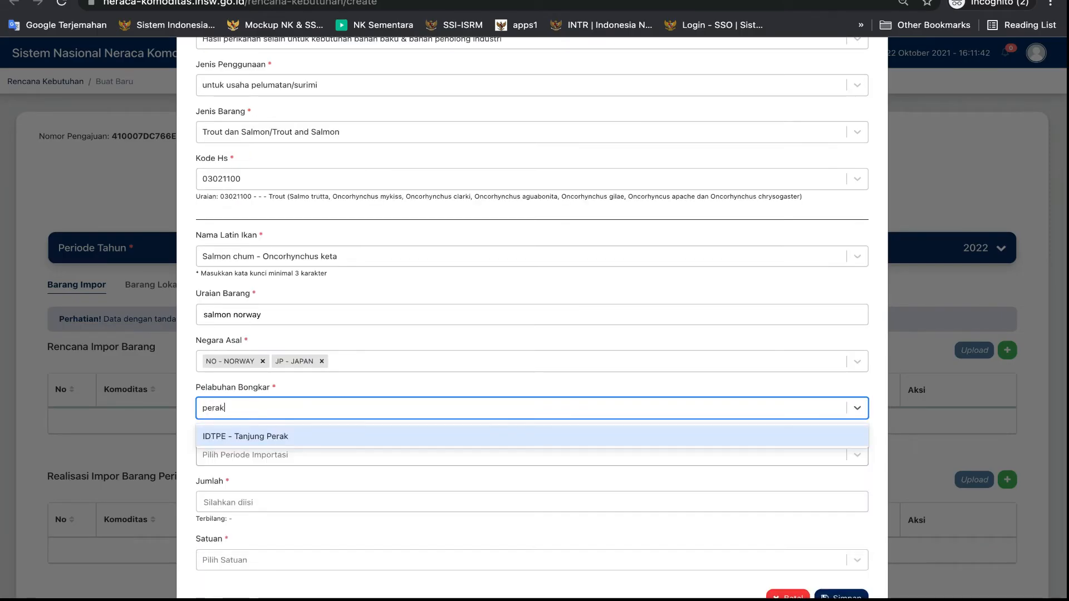
pyautogui.click(272, 438)
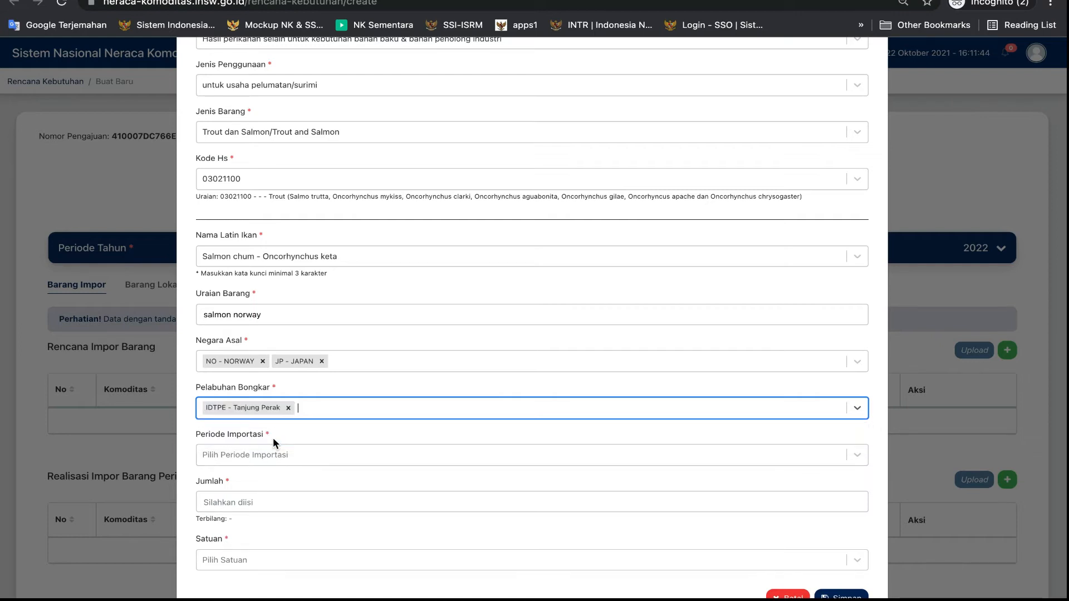
pyautogui.write('belawa')
pyautogui.click(268, 436)
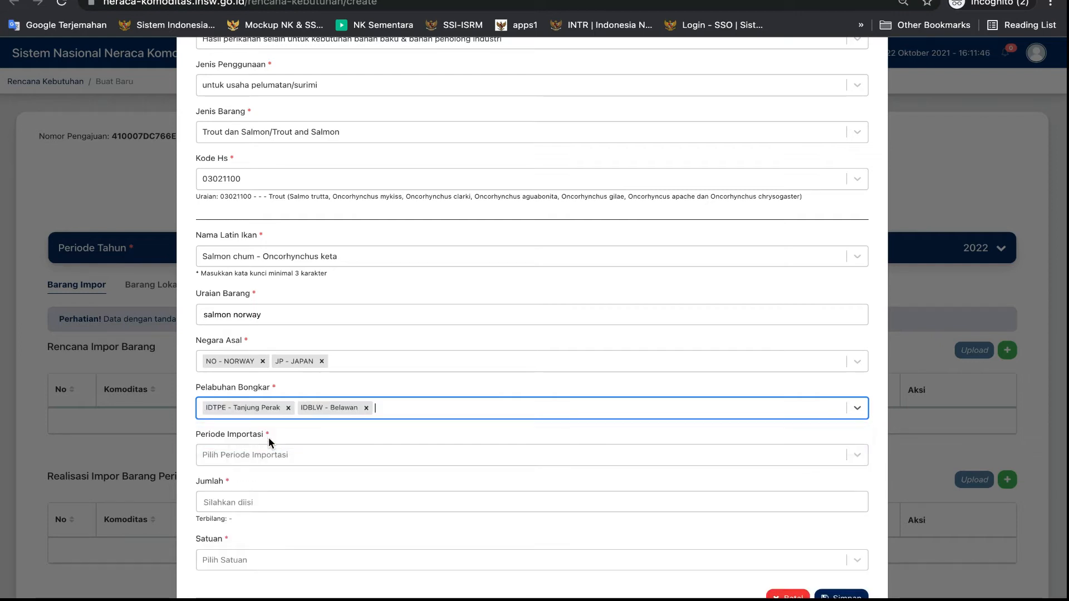
# Add Des 2022 and Nov 2022 to the Periode Importasi of the planned import
pyautogui.click(245, 460)
pyautogui.scroll(-3, 245, 502)
pyautogui.click(242, 576)
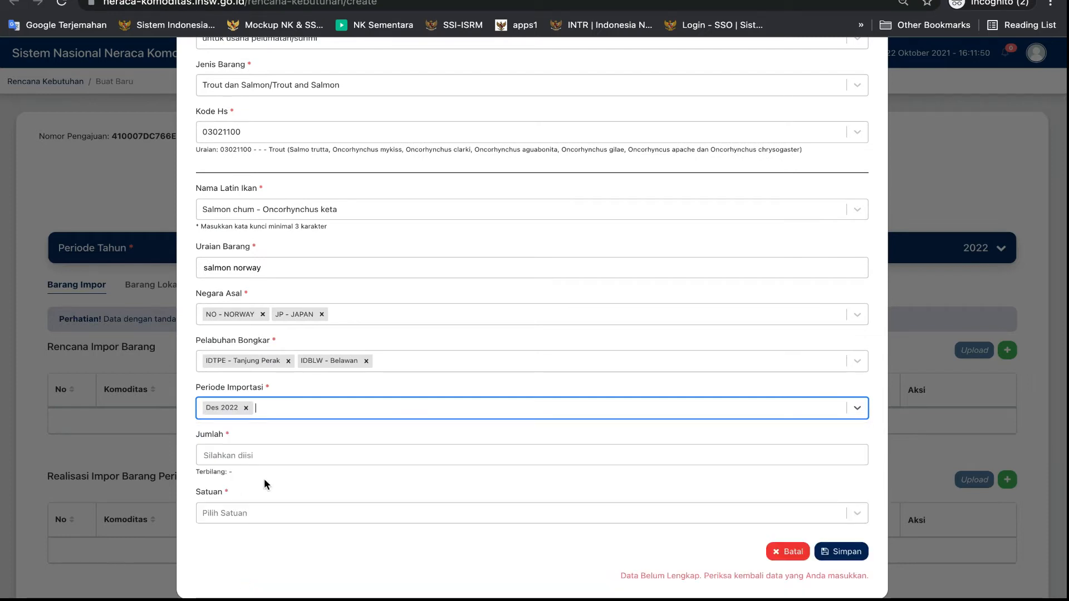
pyautogui.click(282, 408)
pyautogui.scroll(-3, 252, 542)
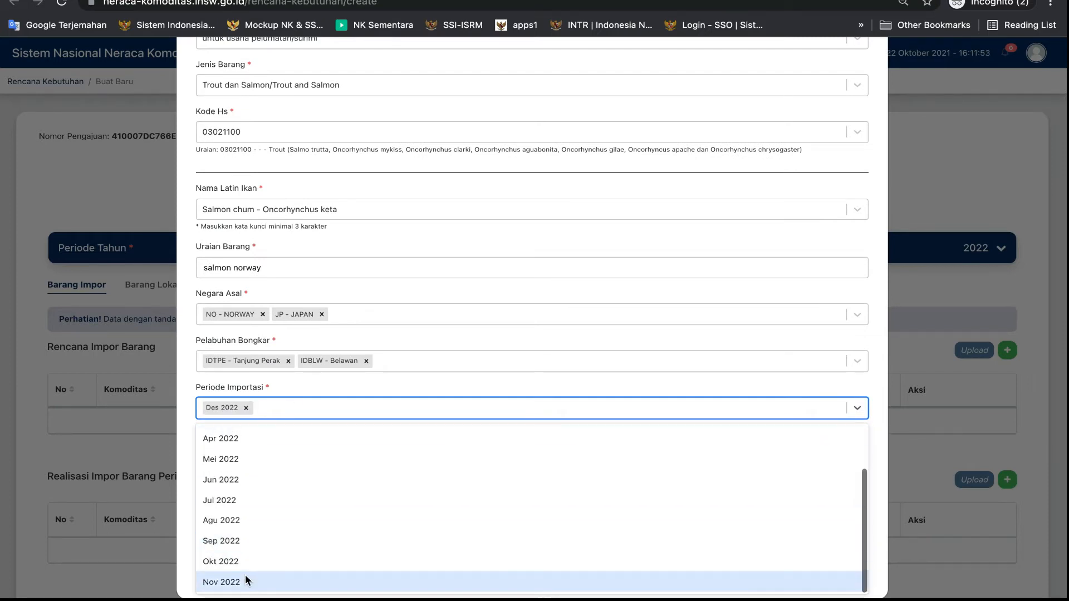
pyautogui.click(245, 575)
# Add Okt 2022 and Sep 2022 to the Periode Importasi of the planned import
pyautogui.click(338, 415)
pyautogui.scroll(-3, 318, 461)
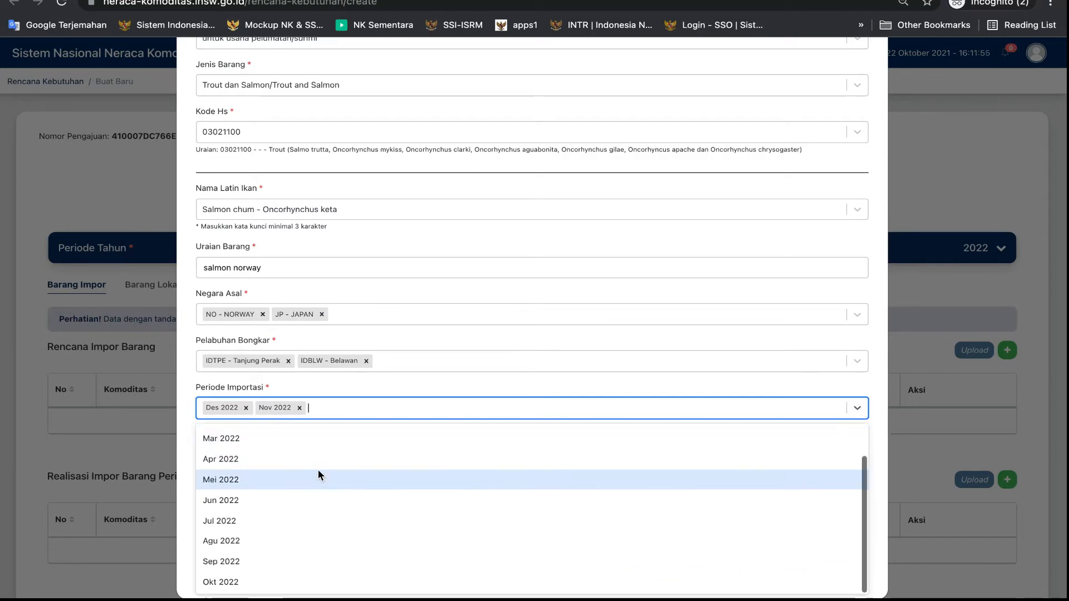
pyautogui.click(267, 574)
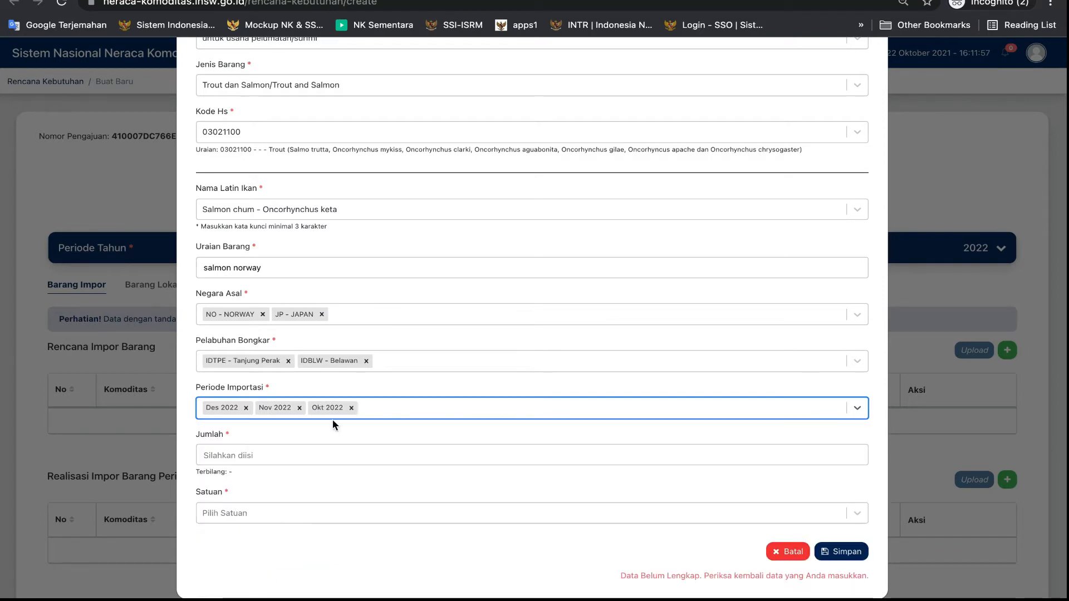
pyautogui.click(372, 408)
pyautogui.scroll(-2, 264, 579)
pyautogui.click(255, 597)
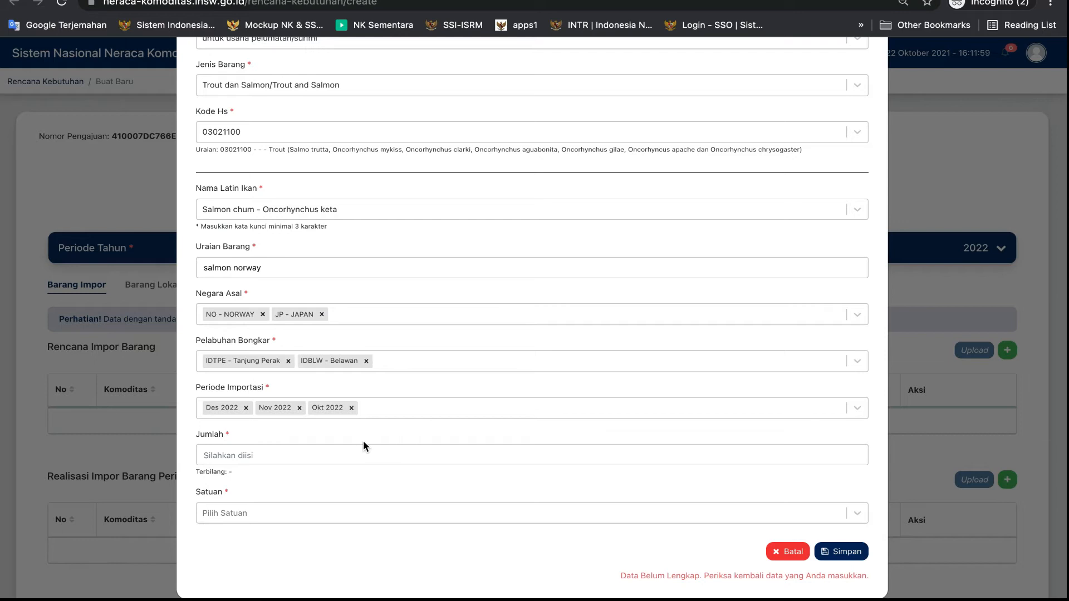
pyautogui.click(398, 403)
pyautogui.scroll(-1, 286, 549)
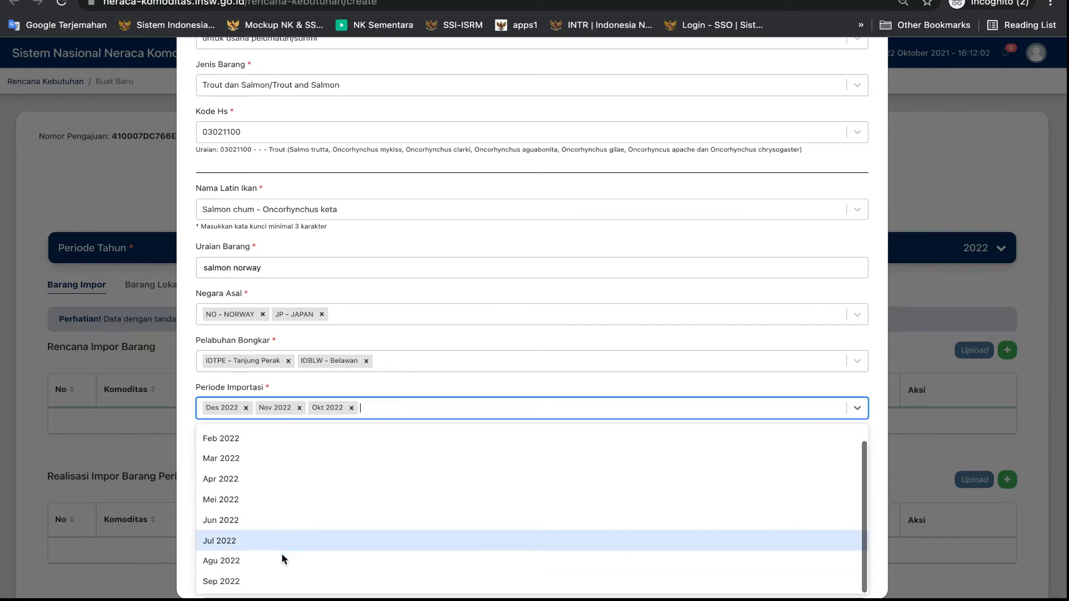
pyautogui.click(275, 583)
pyautogui.click(425, 406)
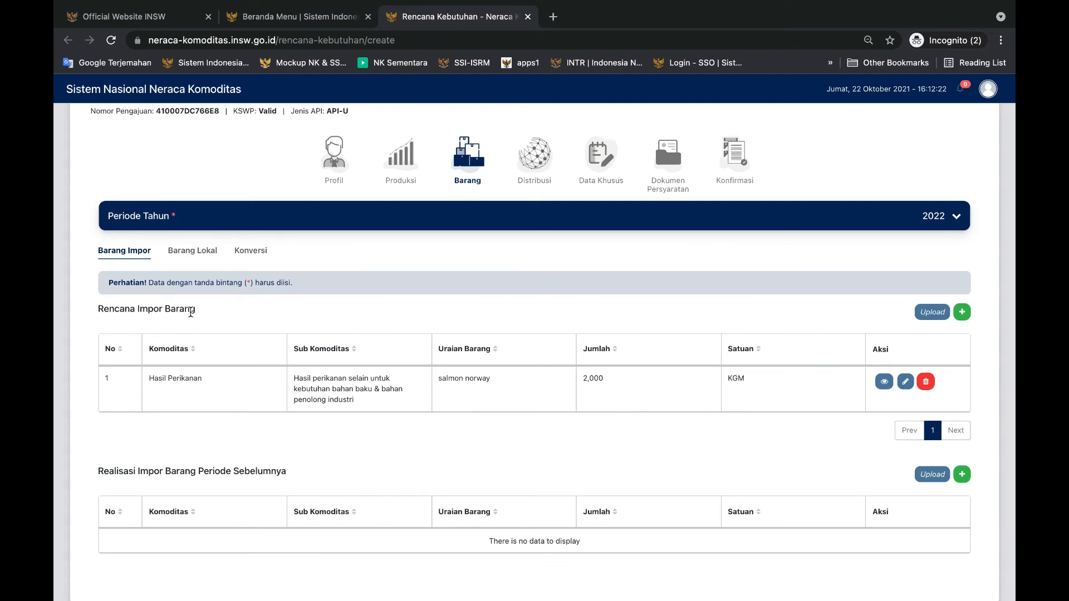
# Start a previous-period import realisation entry with commodity Hasil Perikanan and sub-commodity Hasil perikanan selain untuk kebutuhan bahan baku & bahan penolong industri
pyautogui.scroll(-2, 969, 411)
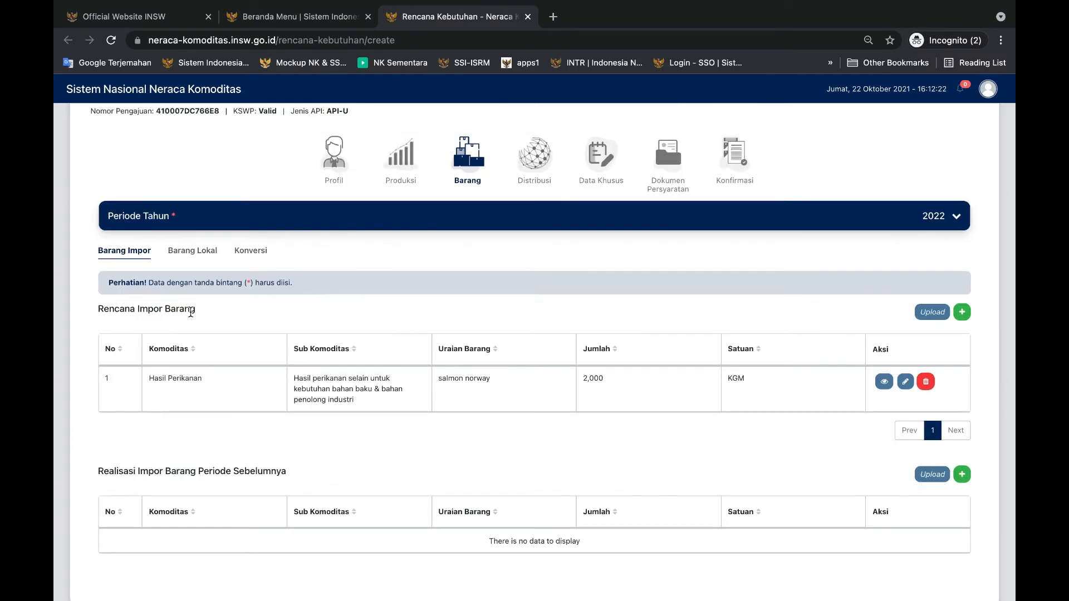
pyautogui.scroll(-2, 265, 386)
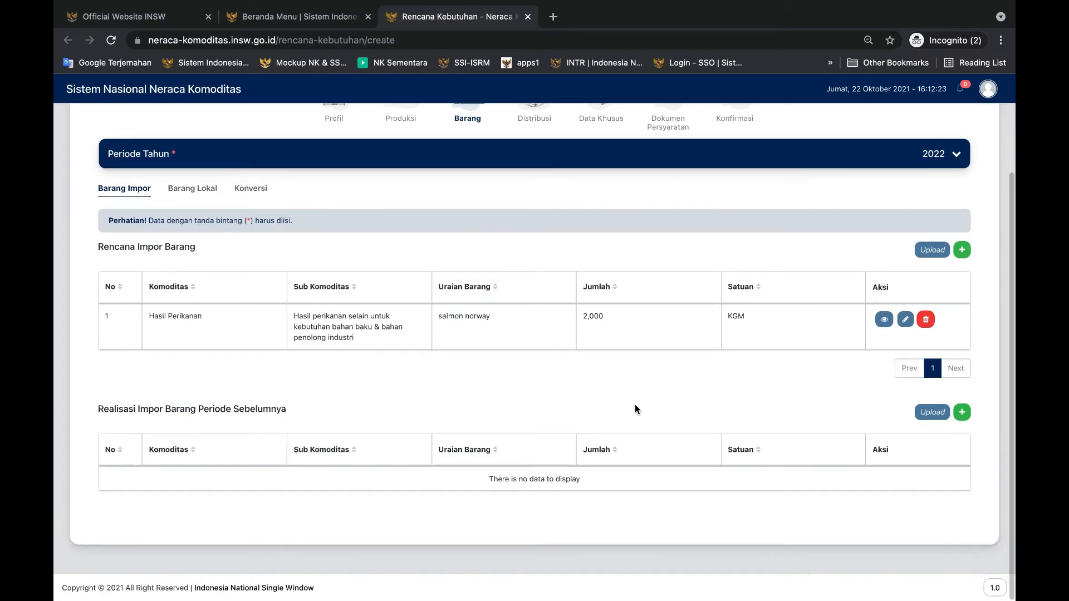
pyautogui.click(962, 412)
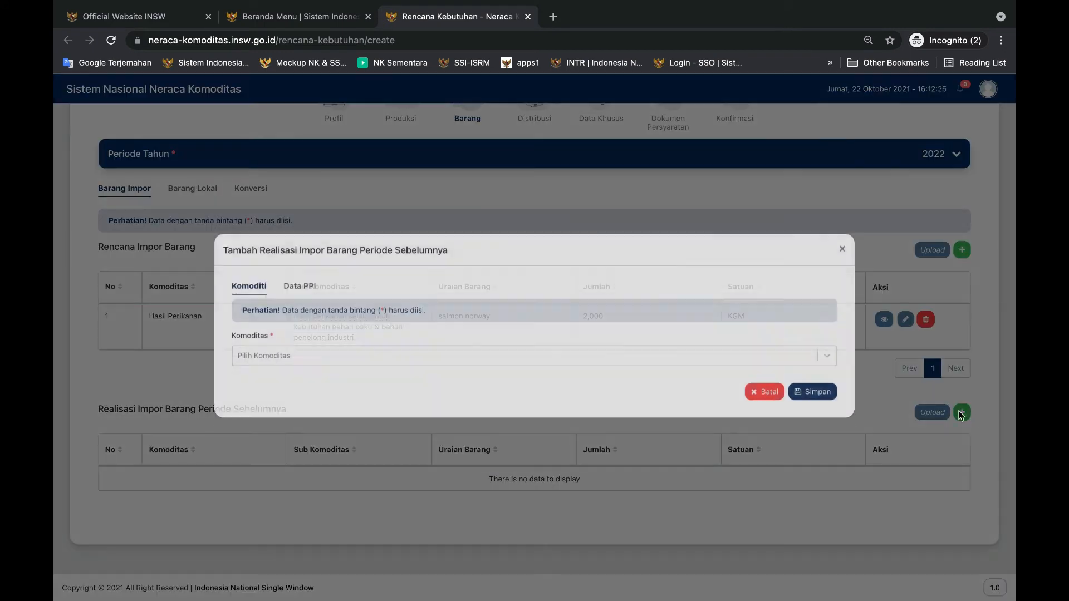
pyautogui.click(278, 368)
pyautogui.click(269, 446)
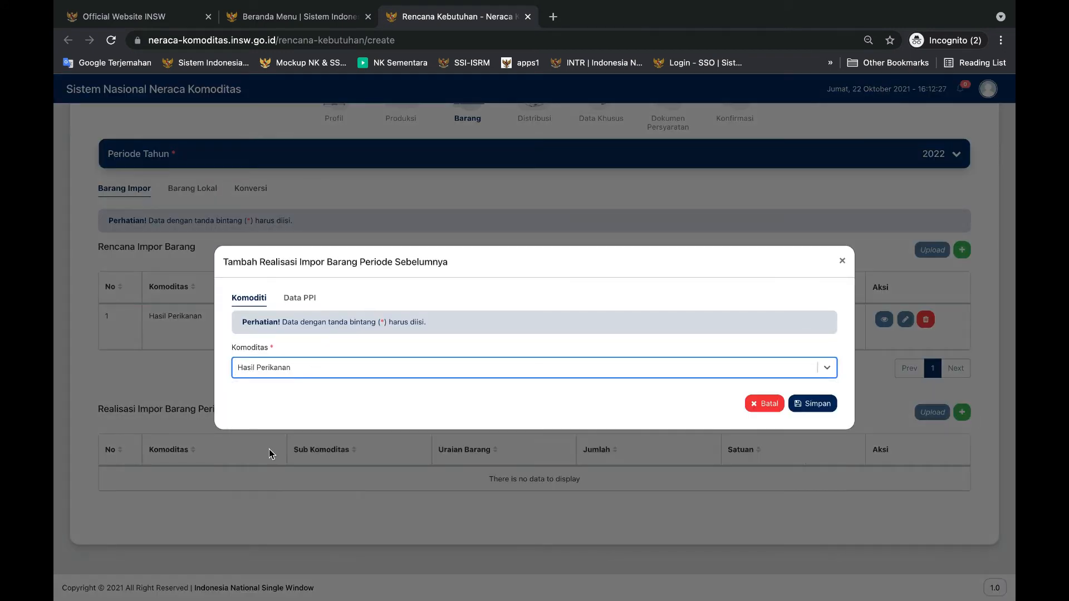
pyautogui.click(266, 277)
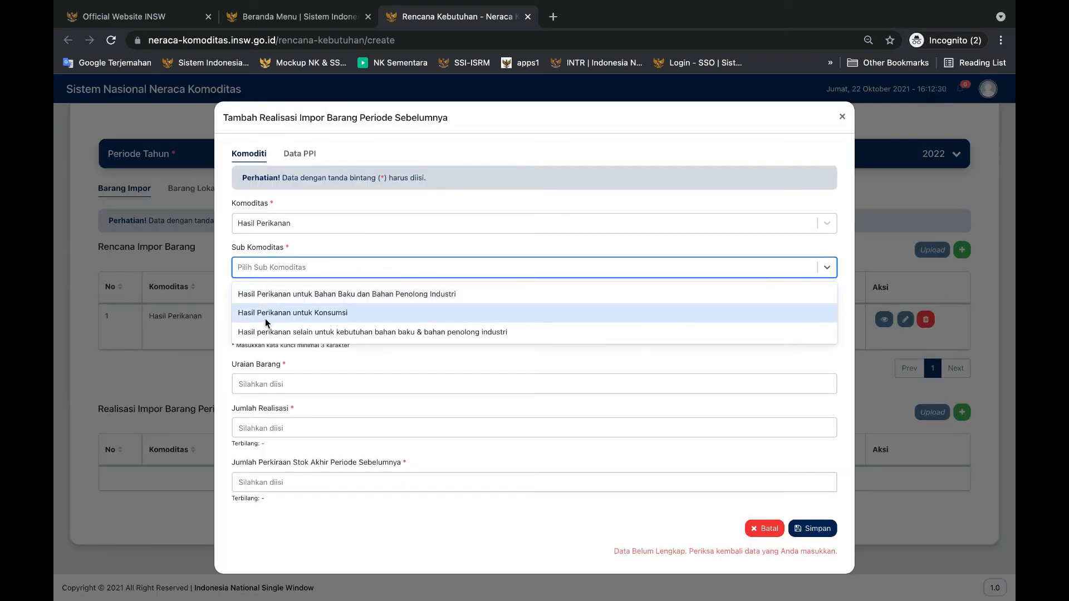
pyautogui.click(266, 332)
# Set the realised import's Jenis Penggunaan to untuk usaha pelumatan/surimi and open its Jenis Barang choices
pyautogui.click(253, 302)
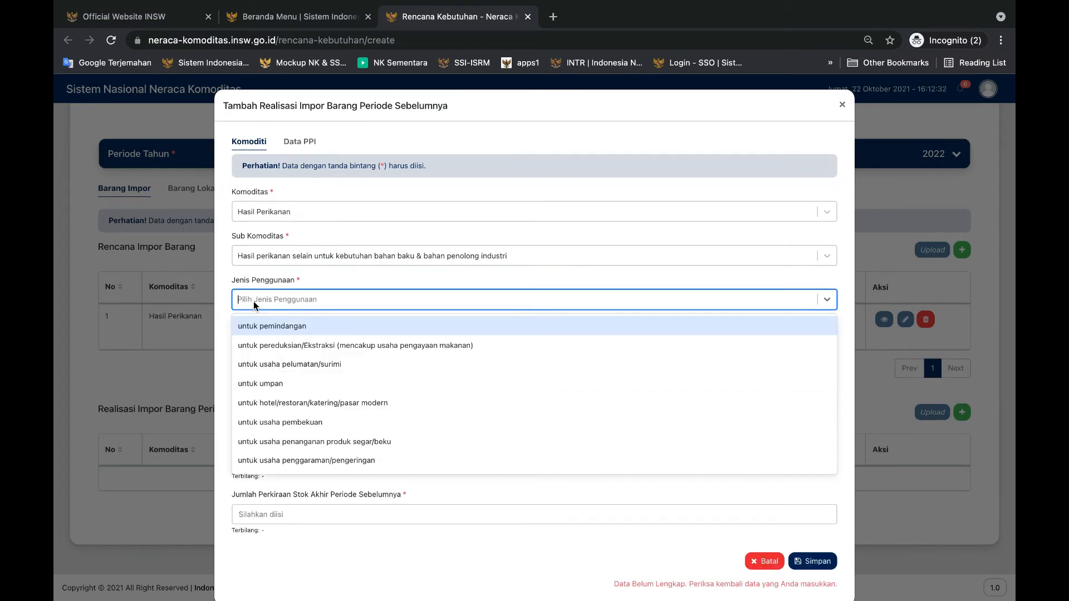
pyautogui.click(287, 365)
pyautogui.click(269, 343)
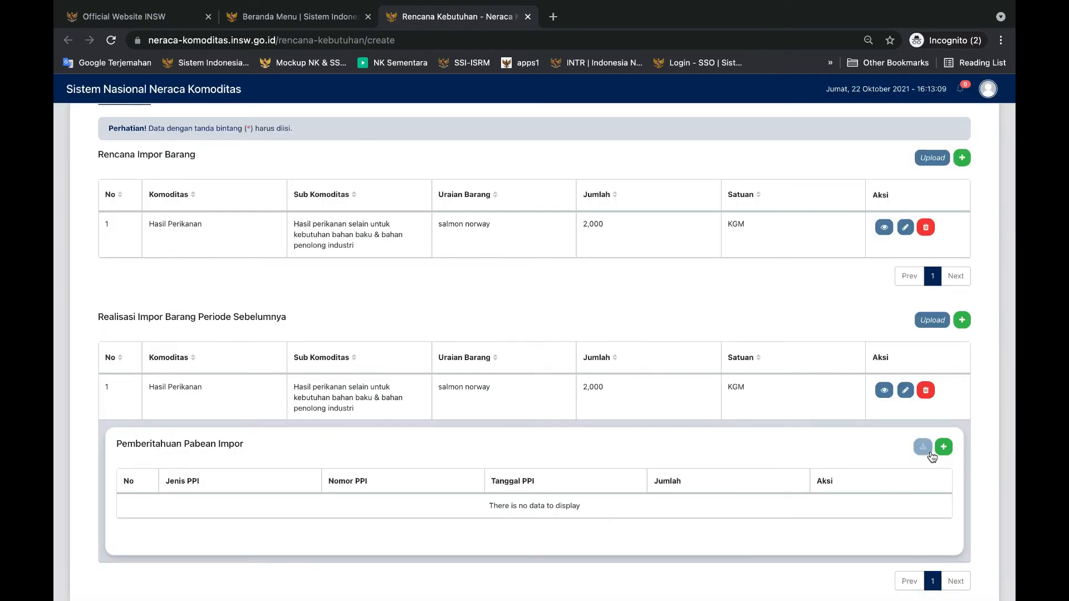
# Retrieve the Pemberitahuan Pabean Impor data dated 12/07/2017 from customs office 050100 for the realised salmon import, and close the retrieval form
pyautogui.click(923, 448)
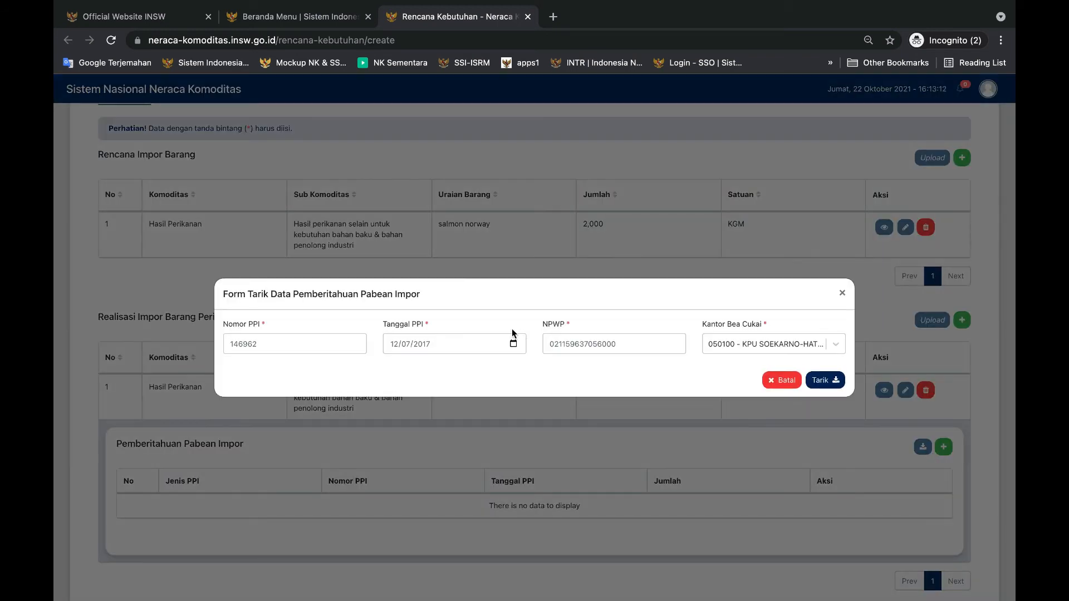
pyautogui.click(821, 380)
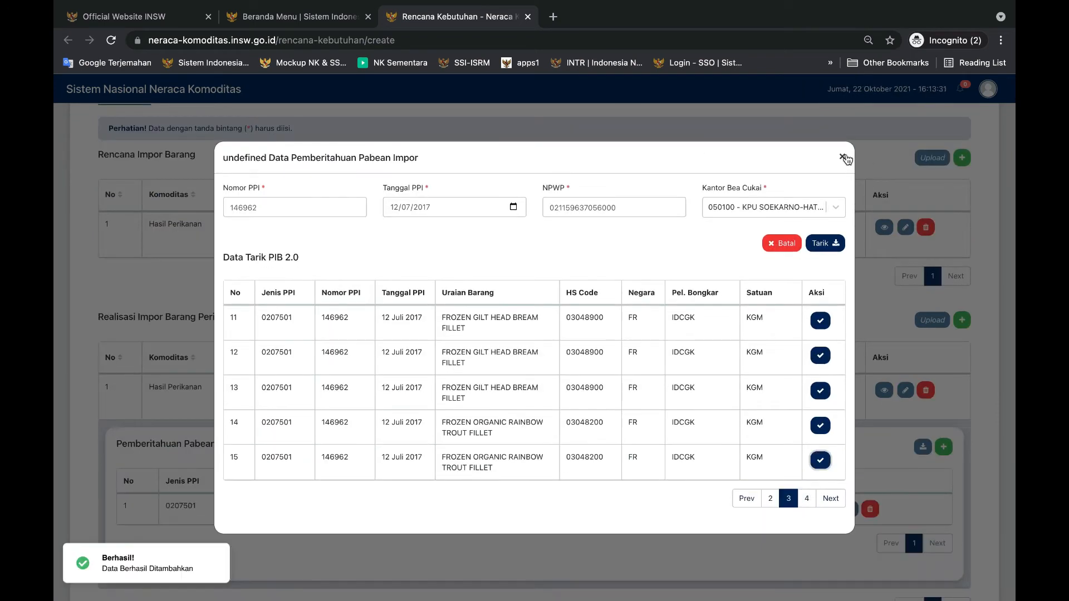
pyautogui.click(842, 162)
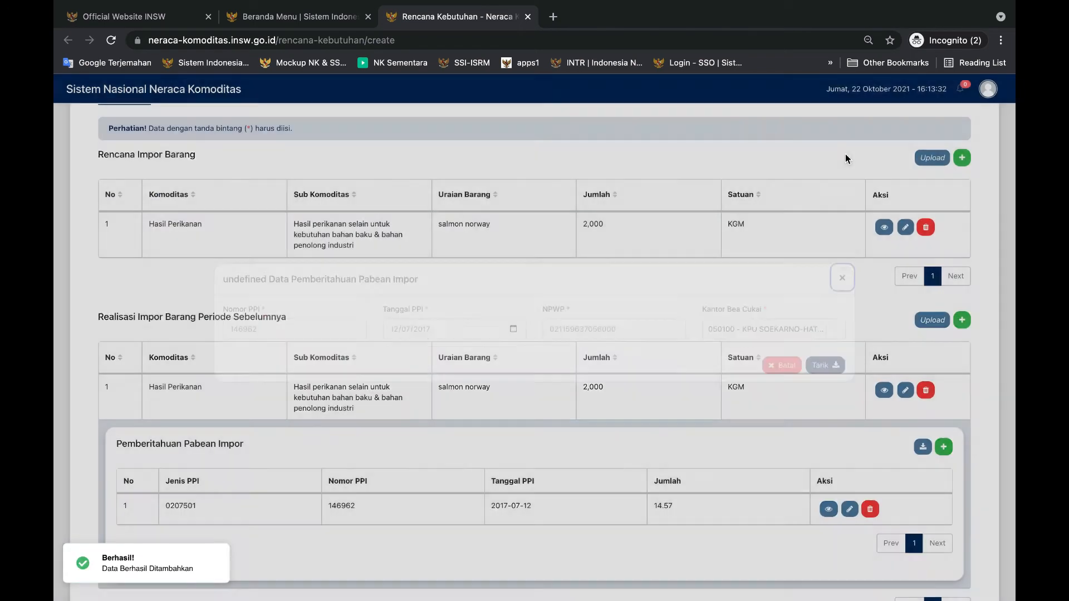
# Start a Rencana Penyerapan Barang Lokal entry with Hasil Perikanan and sub-commodity Hasil perikanan selain untuk kebutuhan bahan baku & bahan penolong industri
pyautogui.scroll(3, 486, 477)
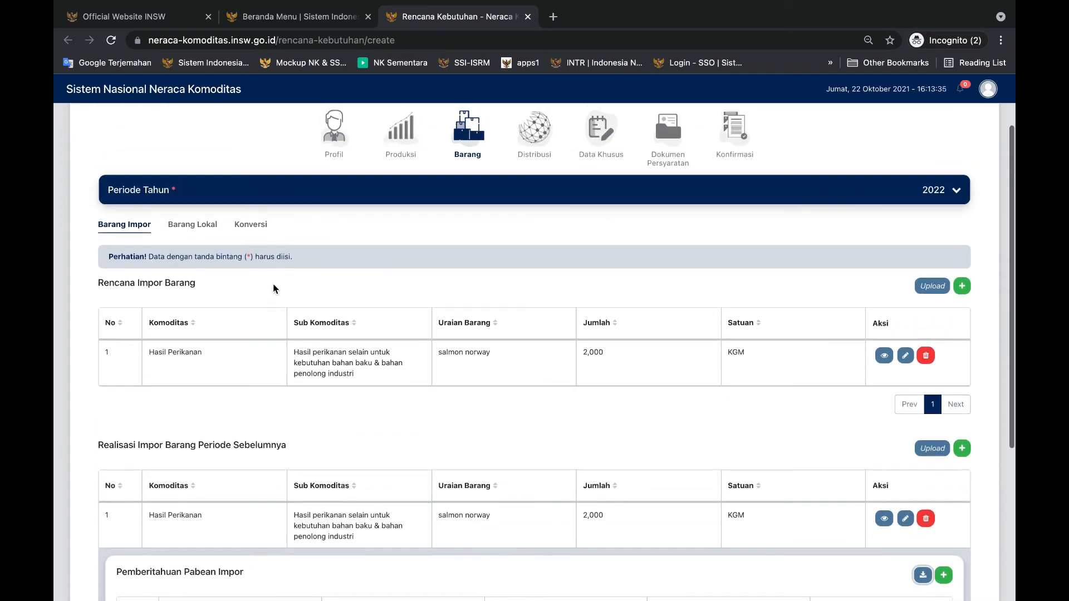
pyautogui.click(200, 225)
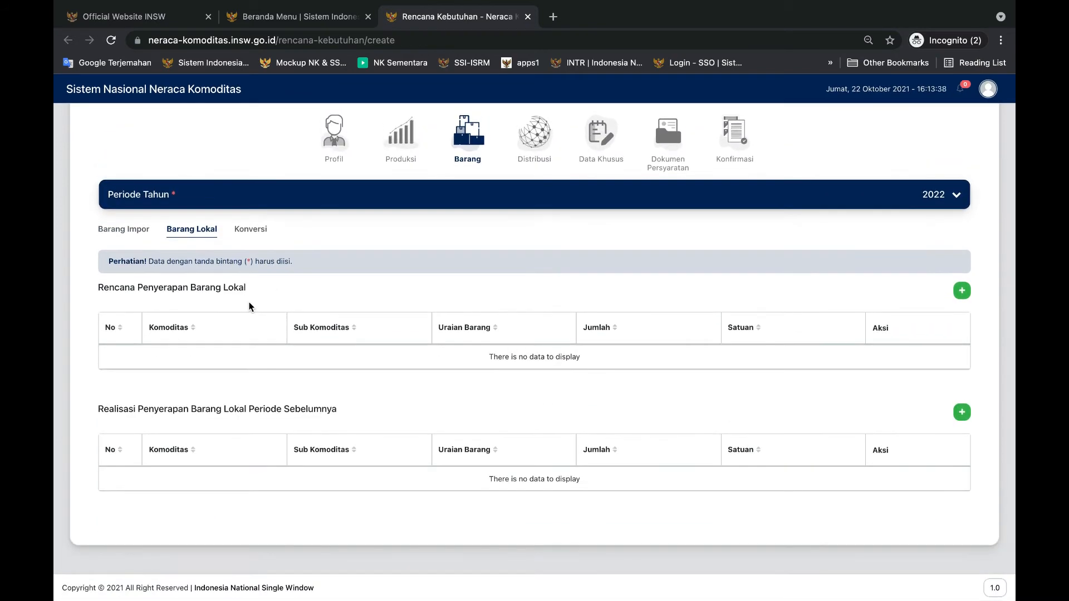
pyautogui.click(961, 290)
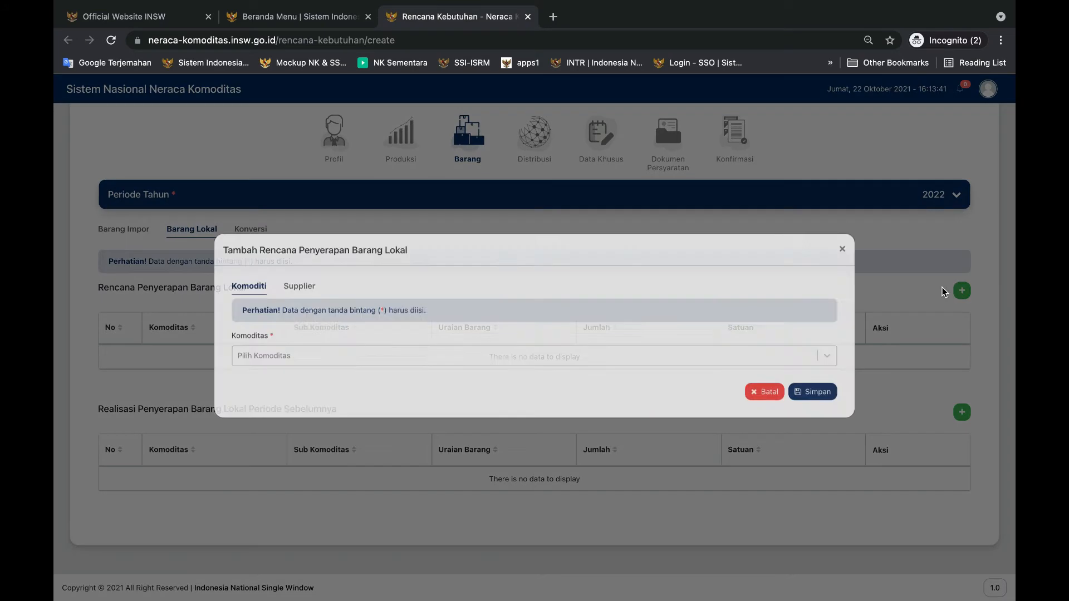
pyautogui.click(302, 365)
pyautogui.click(283, 448)
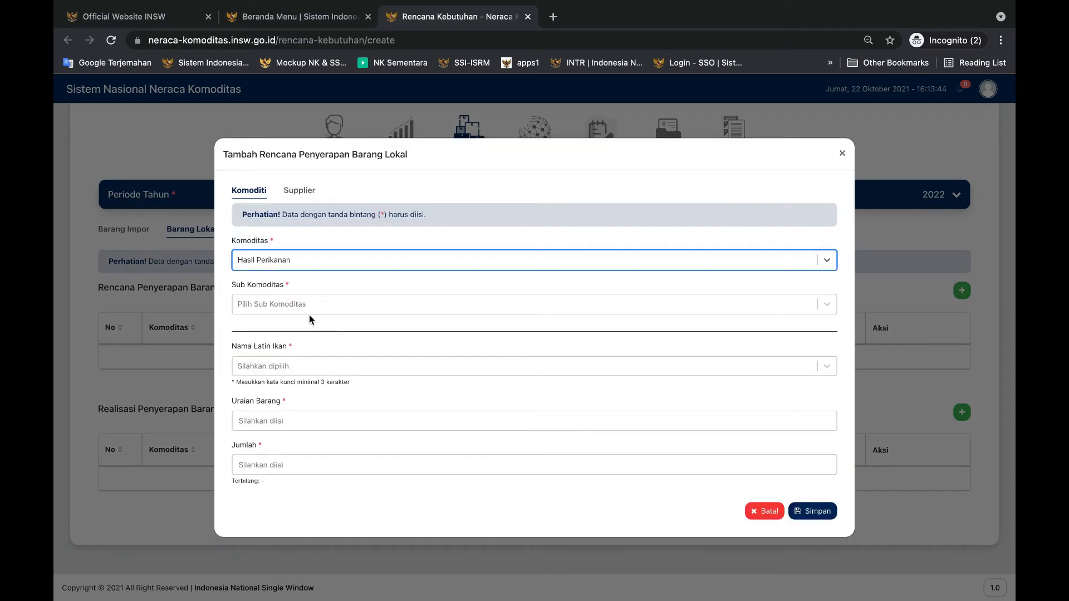
pyautogui.click(270, 303)
pyautogui.click(279, 361)
# Set the local goods' Jenis Penggunaan to untuk usaha pelumatan/surimi and Jenis Barang to Tuna, Tongkol, Cakalang/Tunas, Tonggol, Skipjack
pyautogui.click(261, 319)
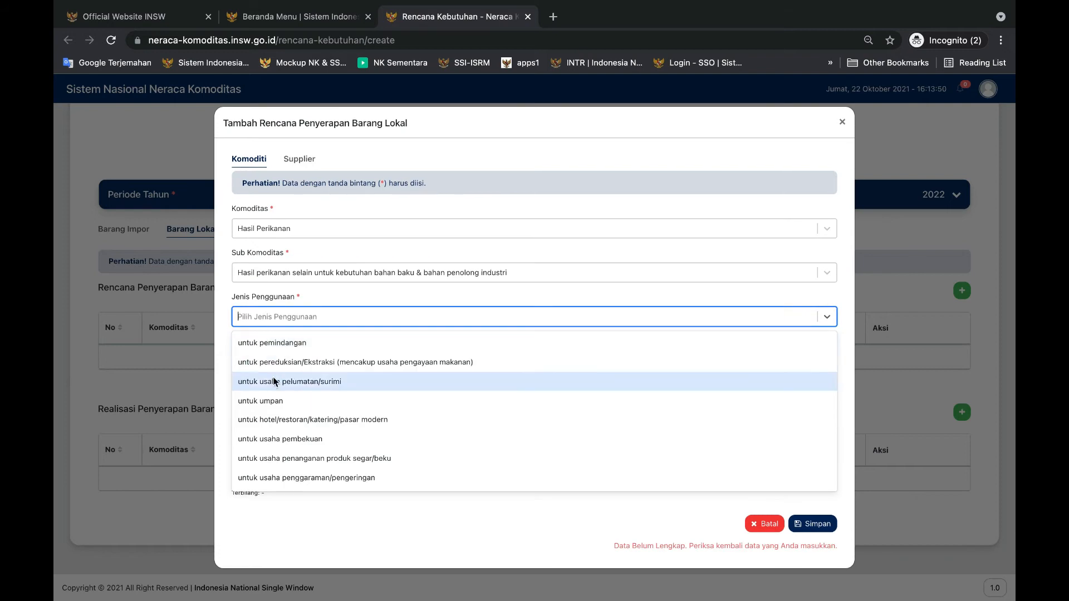
pyautogui.click(278, 384)
pyautogui.click(270, 348)
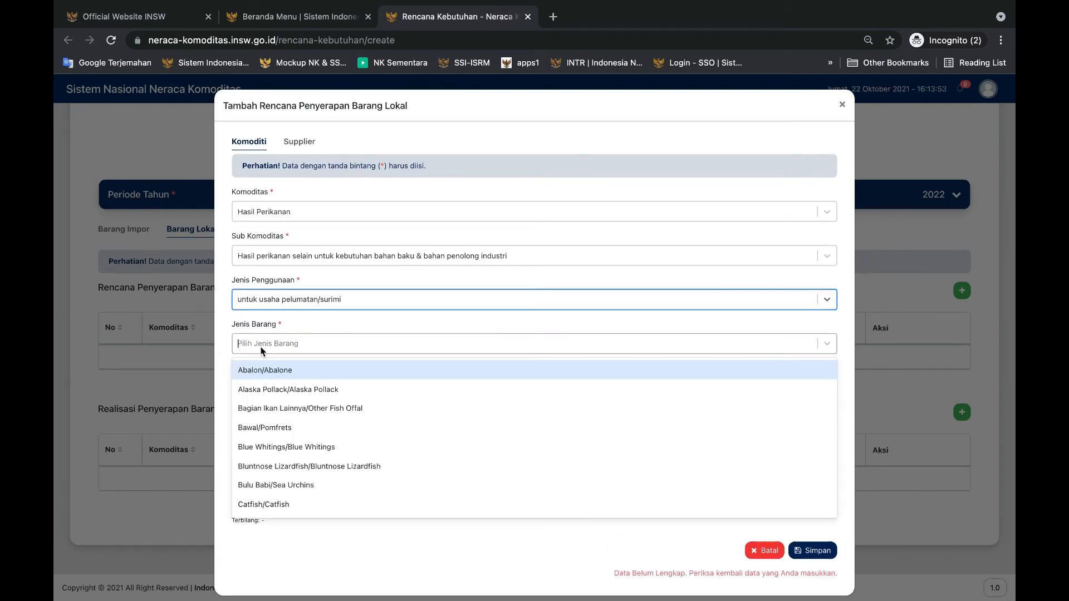
pyautogui.write('tuna')
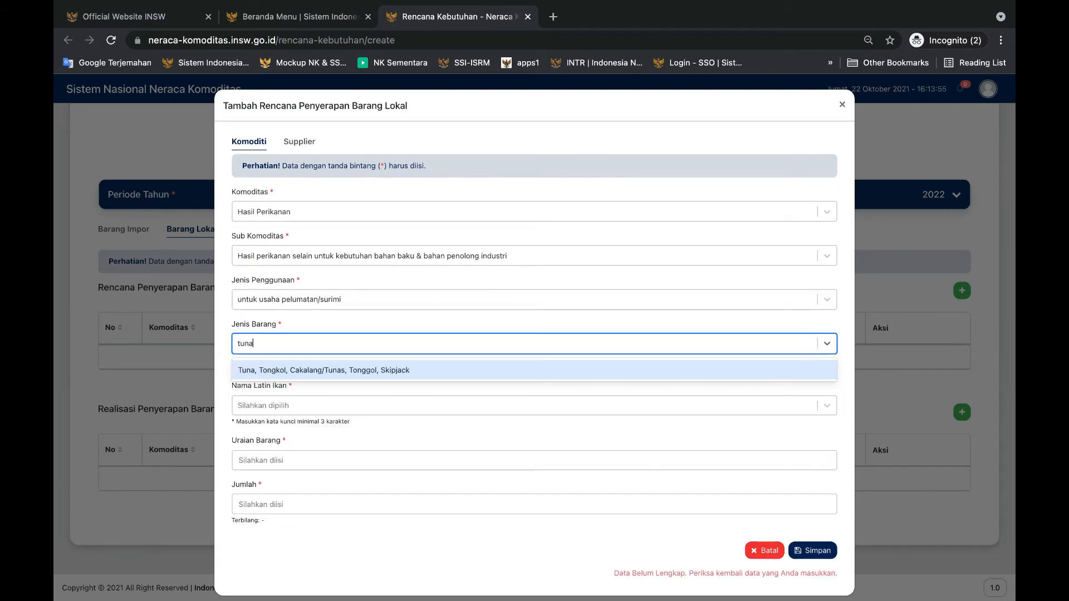
pyautogui.click(278, 372)
# Set the local goods' HS code to 03023300 and the Latin fish name to Cakalang - Katsuwonus pelamis
pyautogui.click(266, 386)
pyautogui.scroll(-5, 267, 479)
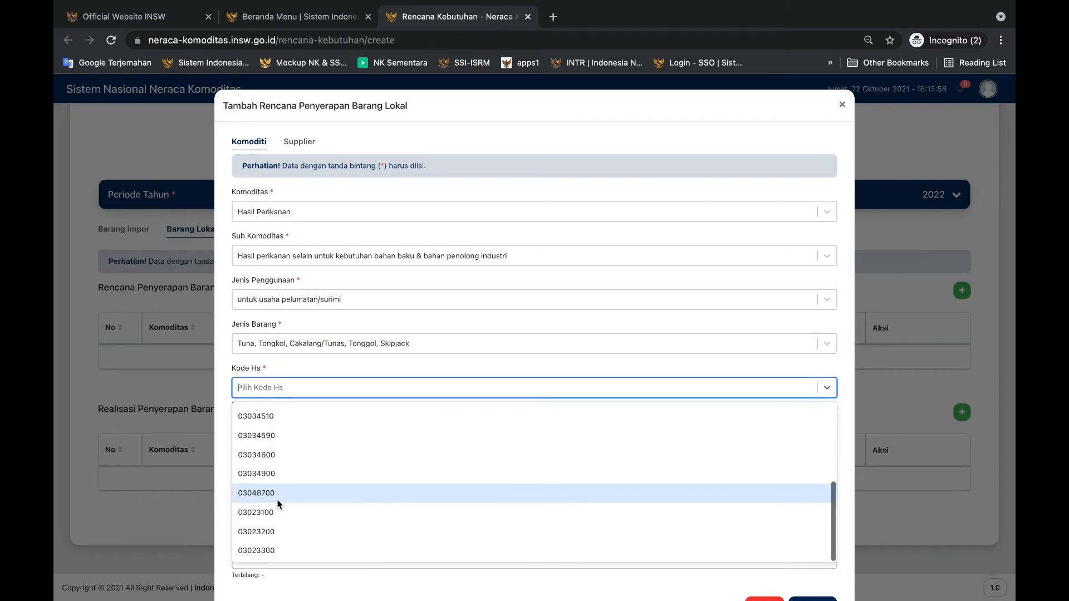
pyautogui.click(271, 550)
pyautogui.click(264, 460)
pyautogui.write('cakal')
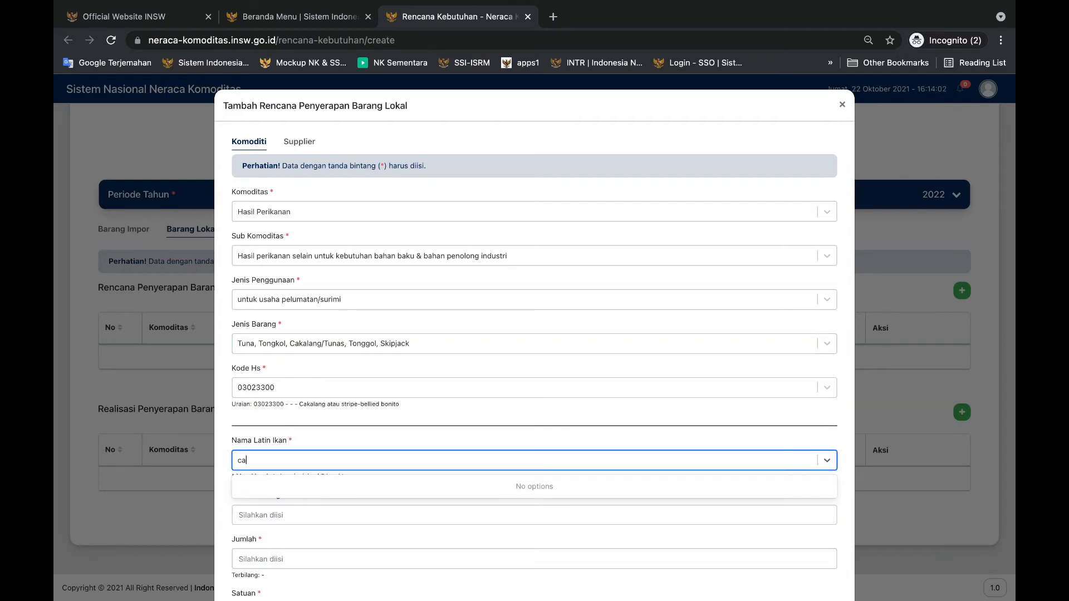
pyautogui.click(281, 486)
# Enter cakalang selat jawa as the Uraian Barang of the planned local goods
pyautogui.scroll(-1, 281, 487)
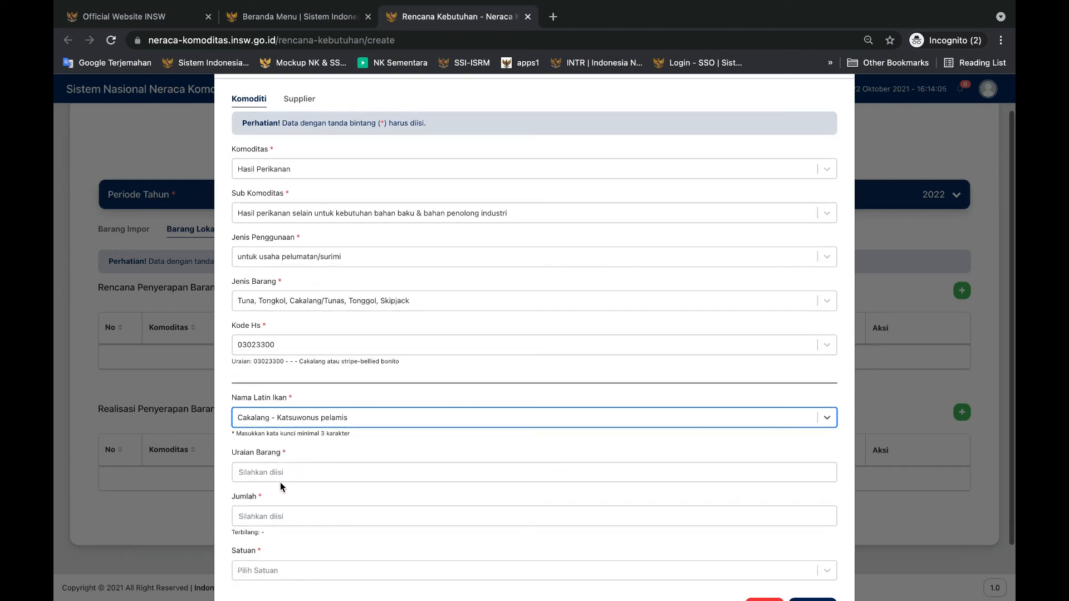
pyautogui.click(271, 472)
pyautogui.write('cakala')
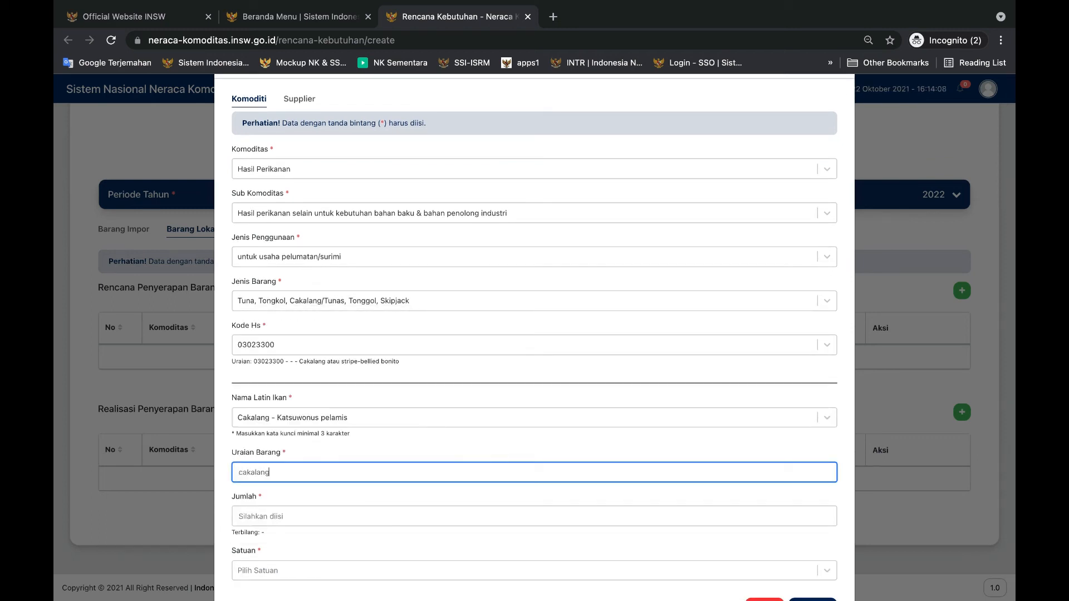
pyautogui.write('ng selat jawa')
# Set the local goods' quantity to 500 with unit KGM - Kilogram, and save the entry
pyautogui.click(266, 518)
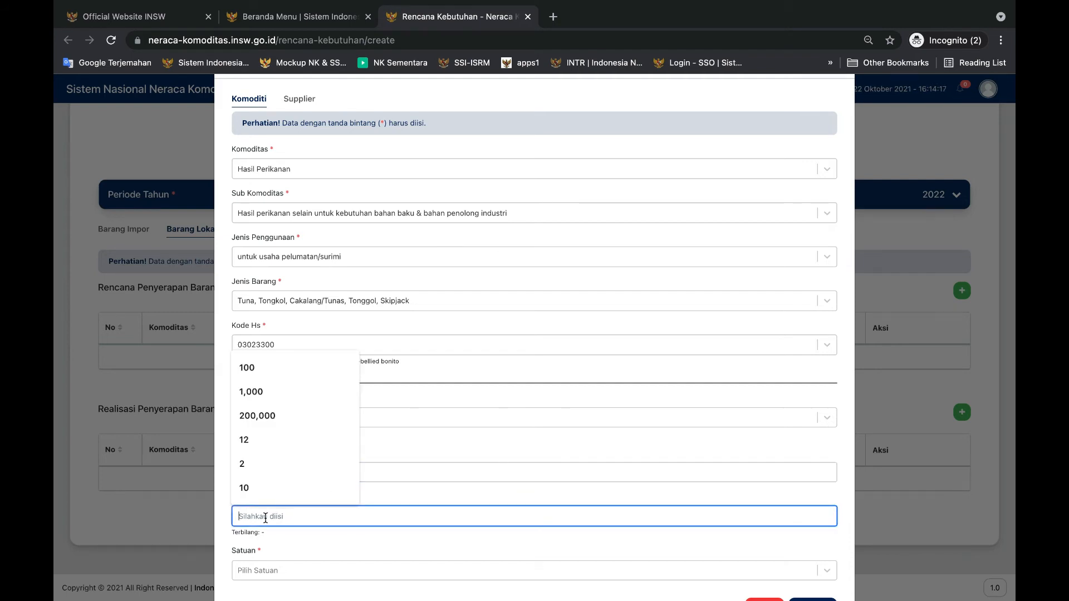
pyautogui.write('500')
pyautogui.click(300, 570)
pyautogui.click(310, 582)
pyautogui.scroll(-2, 522, 496)
pyautogui.click(815, 564)
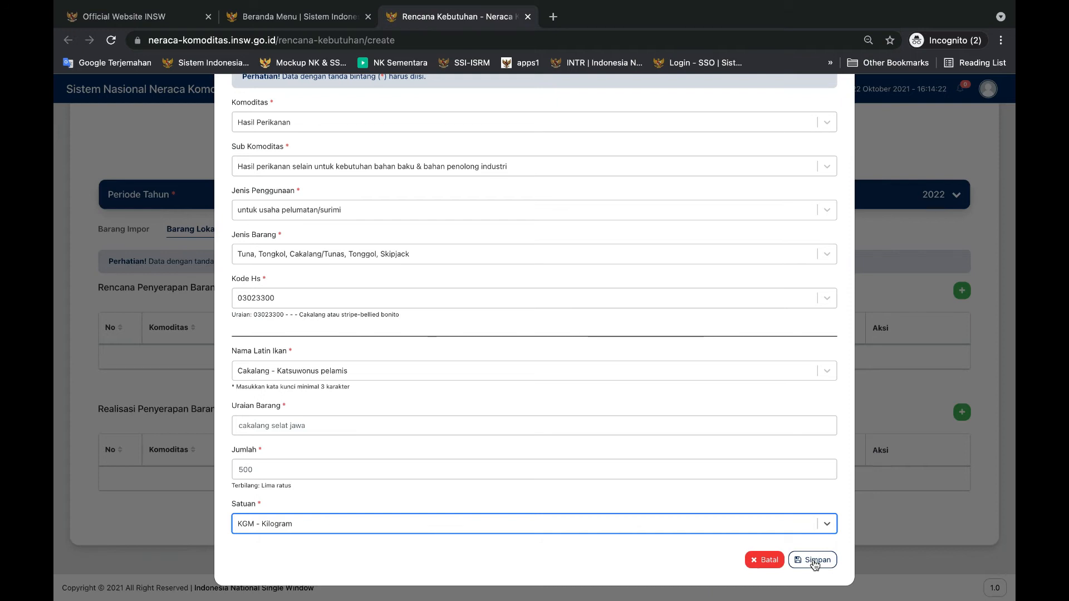
pyautogui.click(815, 560)
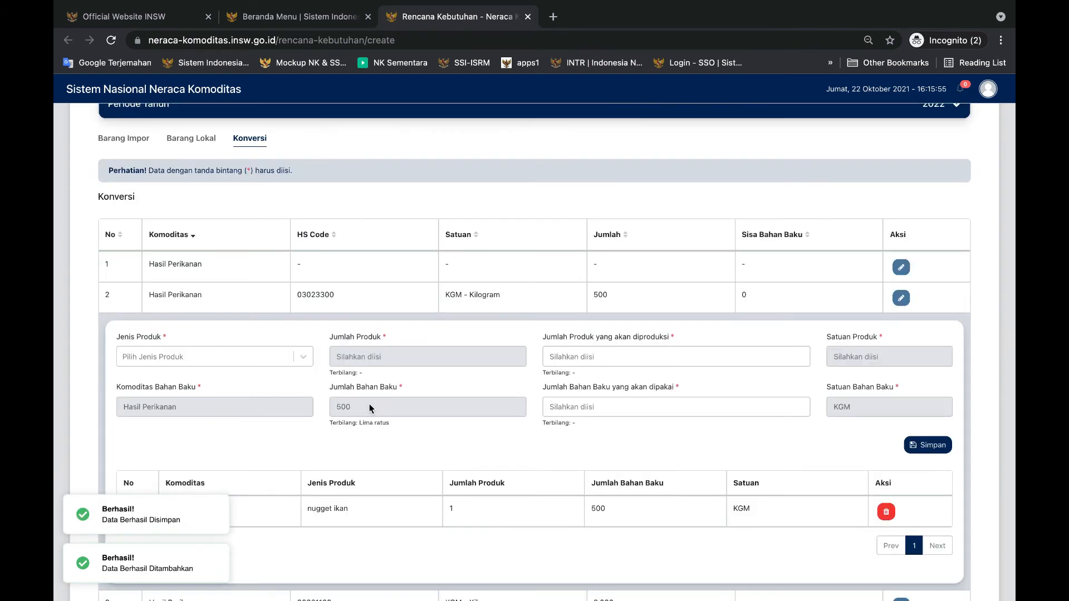
# Expand the conversion row for HS code 03021100 and choose nugget ikan as its Jenis Produk
pyautogui.scroll(-2, 370, 403)
pyautogui.scroll(-1, 235, 437)
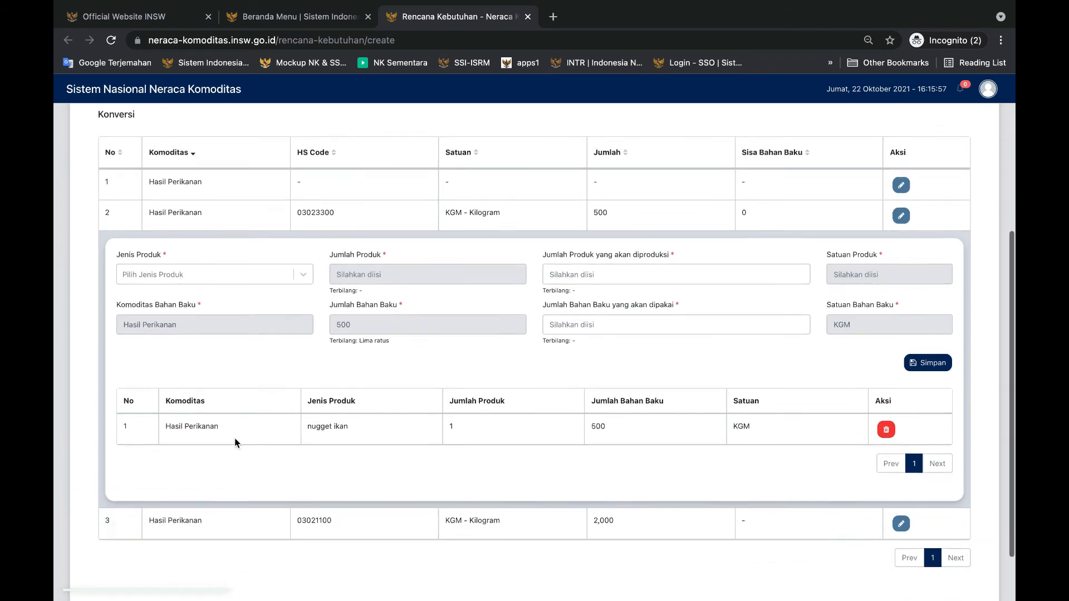
pyautogui.scroll(-1, 235, 437)
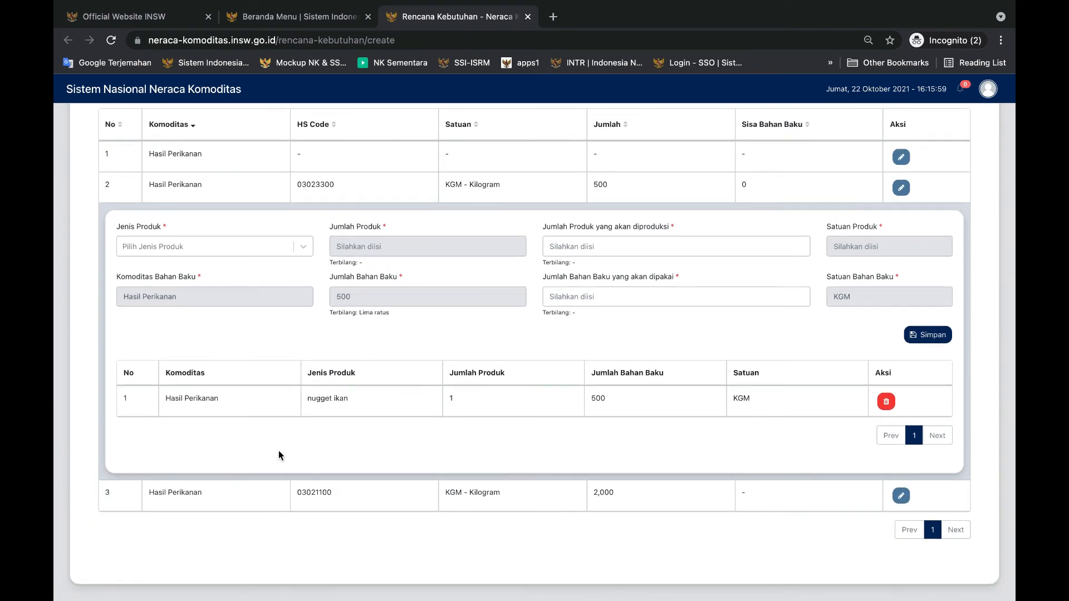
pyautogui.click(236, 495)
pyautogui.scroll(-5, 236, 494)
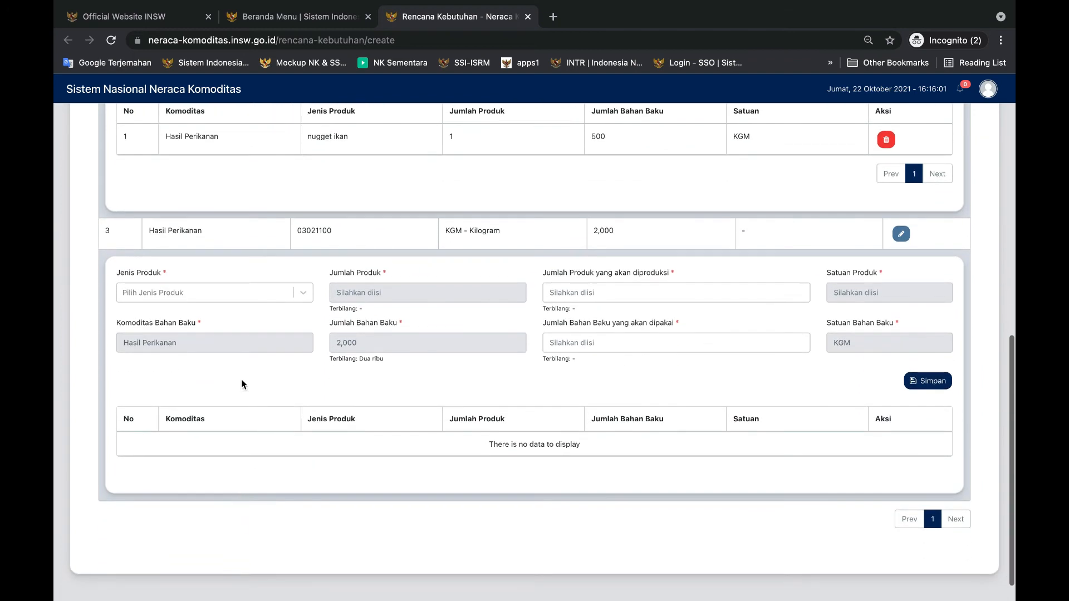
pyautogui.click(206, 294)
pyautogui.click(192, 314)
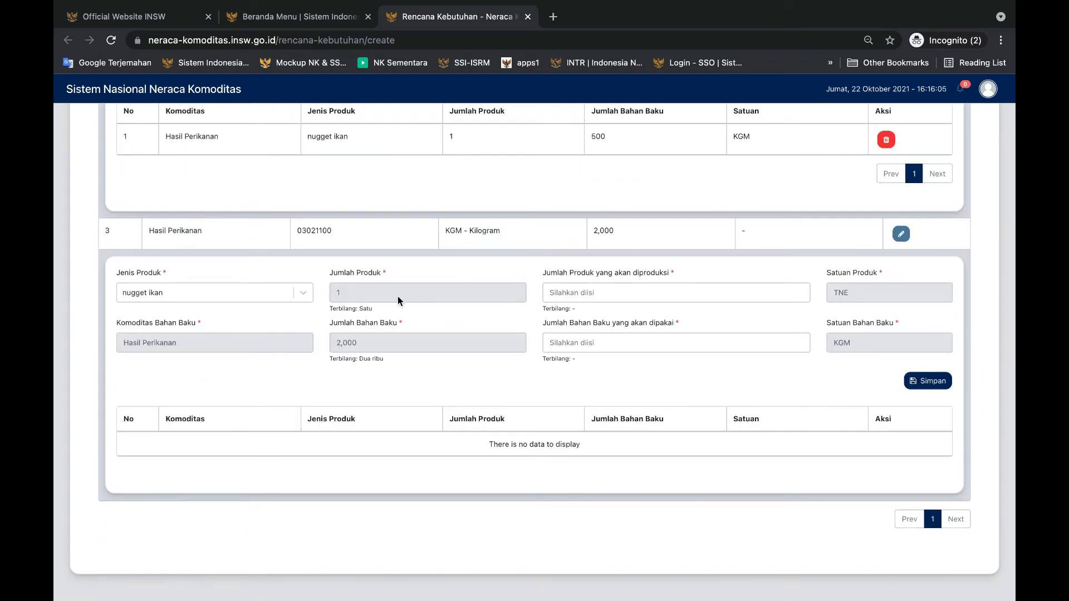
# Set the HS 03021100 conversion to 1 nugget ikan produced from 2,000 raw material used, and save the entry
pyautogui.click(547, 297)
pyautogui.write('1')
pyautogui.click(519, 315)
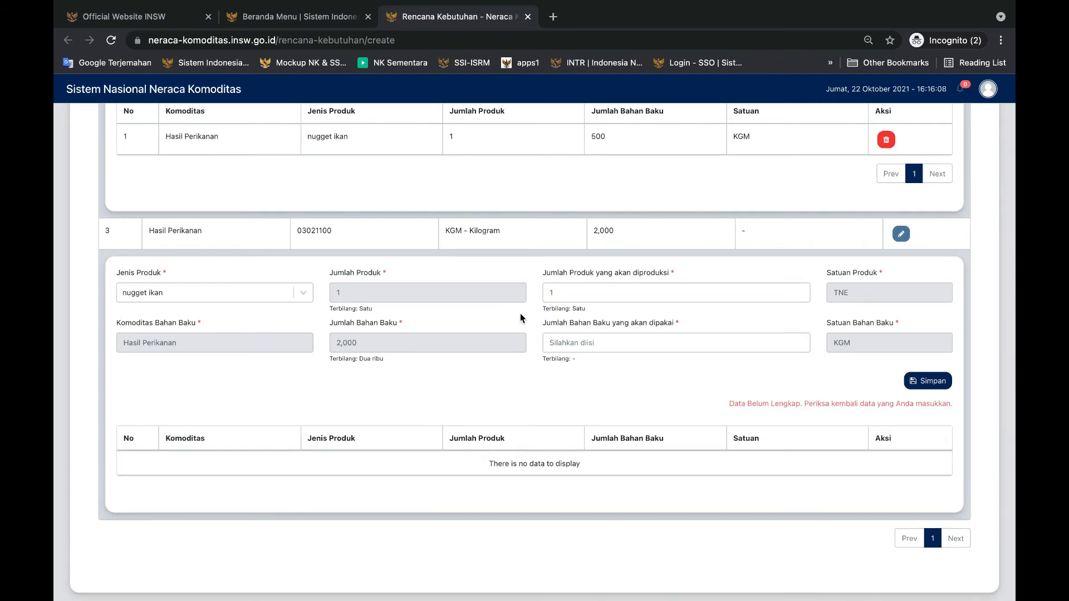
pyautogui.click(581, 343)
pyautogui.write('2000')
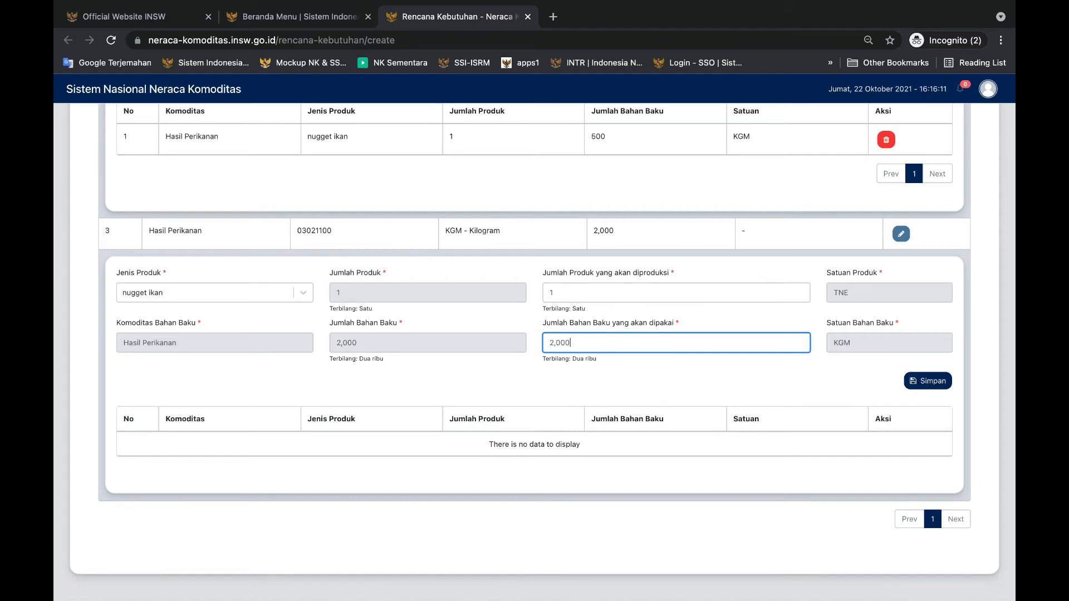
pyautogui.click(918, 381)
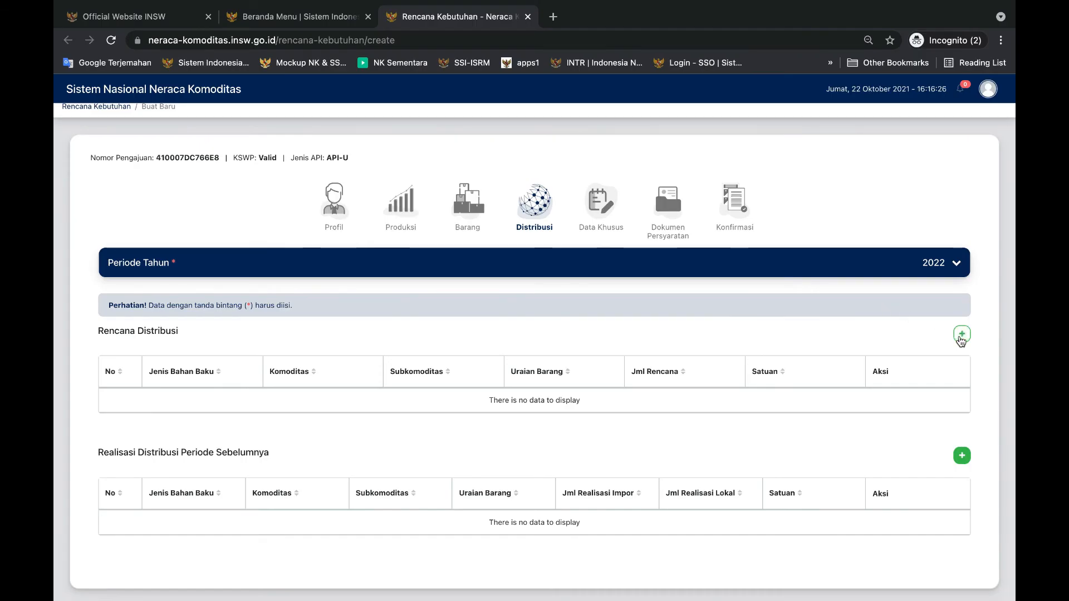
# Add nugget ikan merk yahud as a Rencana Distribusi product, save it, and expand its row
pyautogui.click(990, 288)
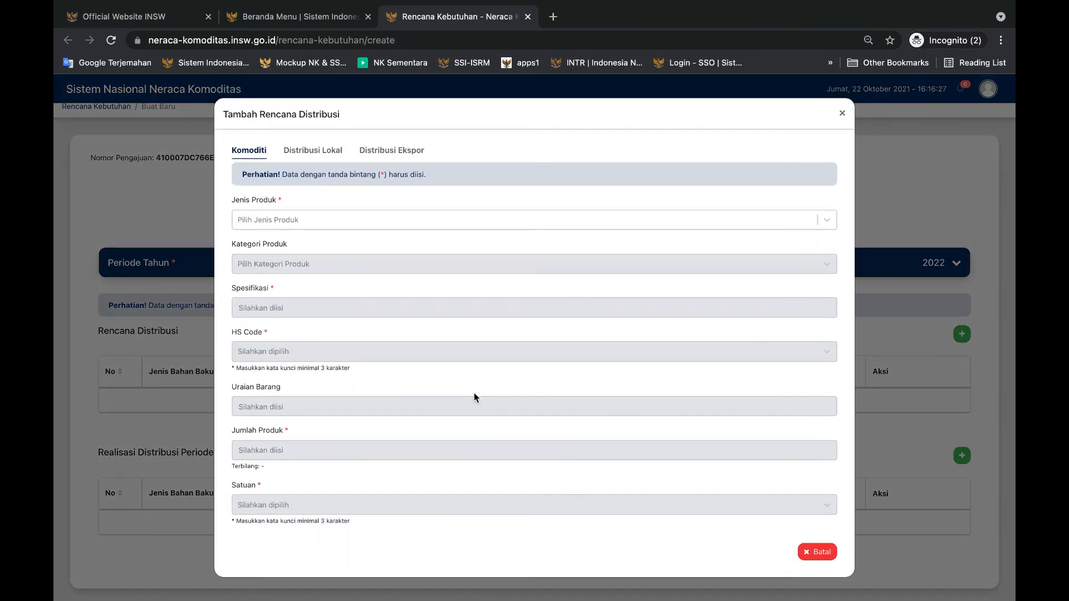
pyautogui.click(315, 218)
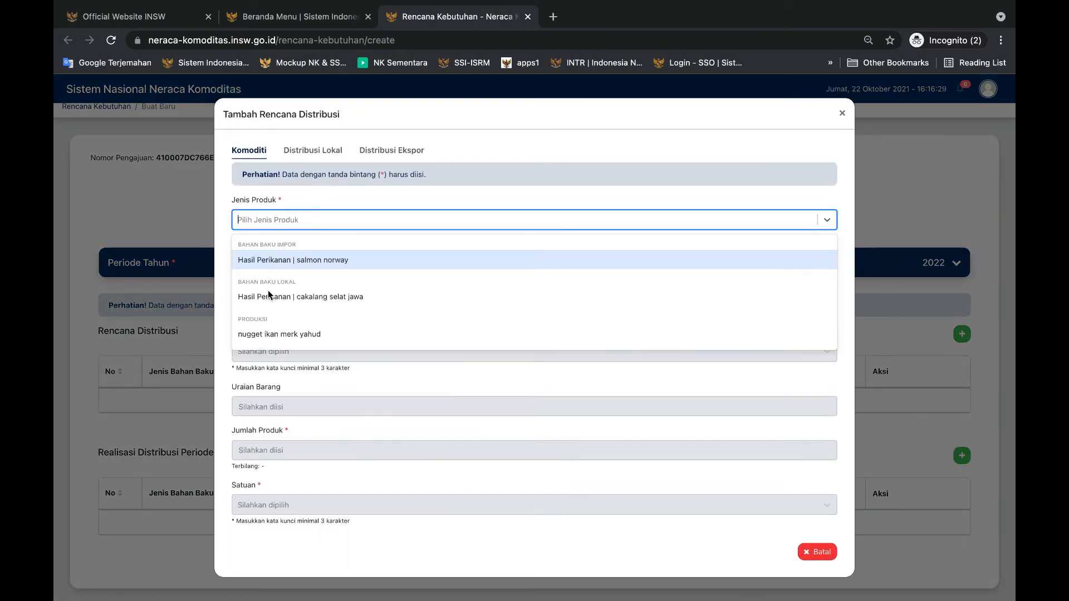
pyautogui.click(273, 342)
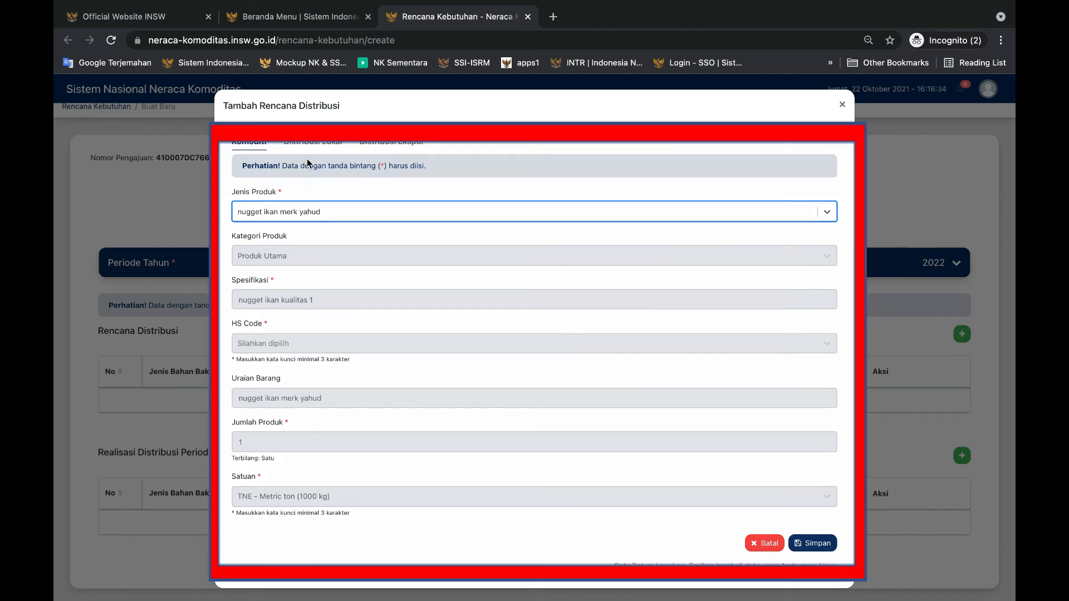
pyautogui.click(814, 542)
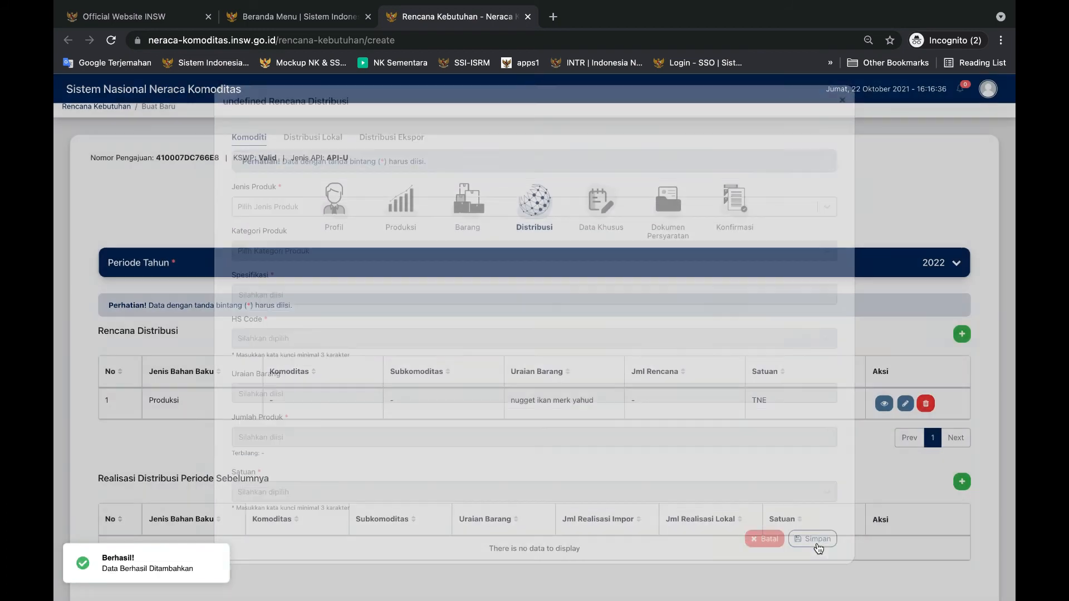
pyautogui.scroll(-2, 553, 475)
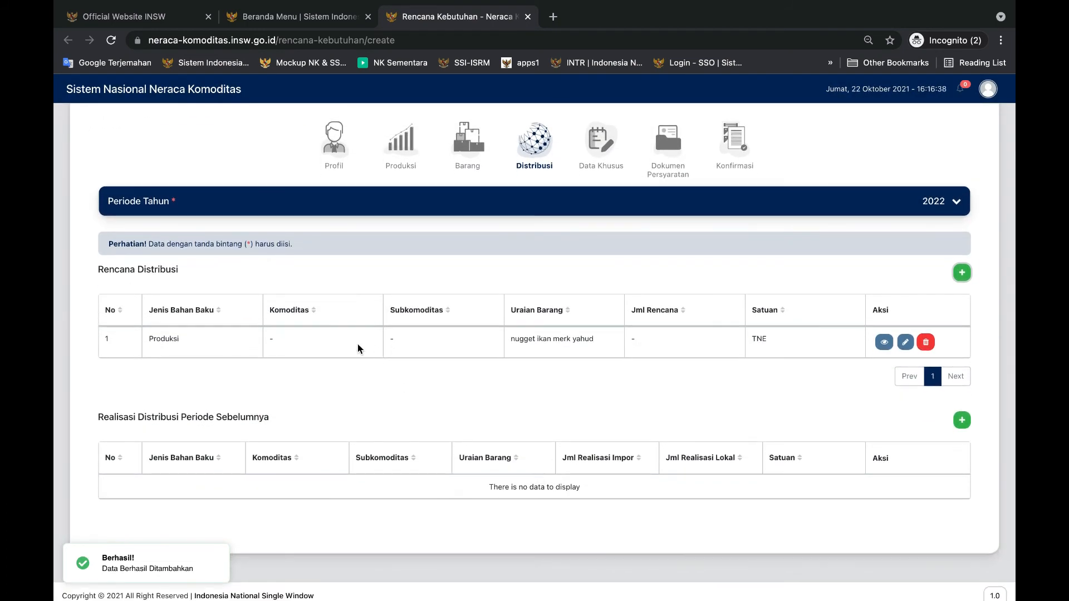
pyautogui.click(357, 343)
pyautogui.scroll(-3, 382, 419)
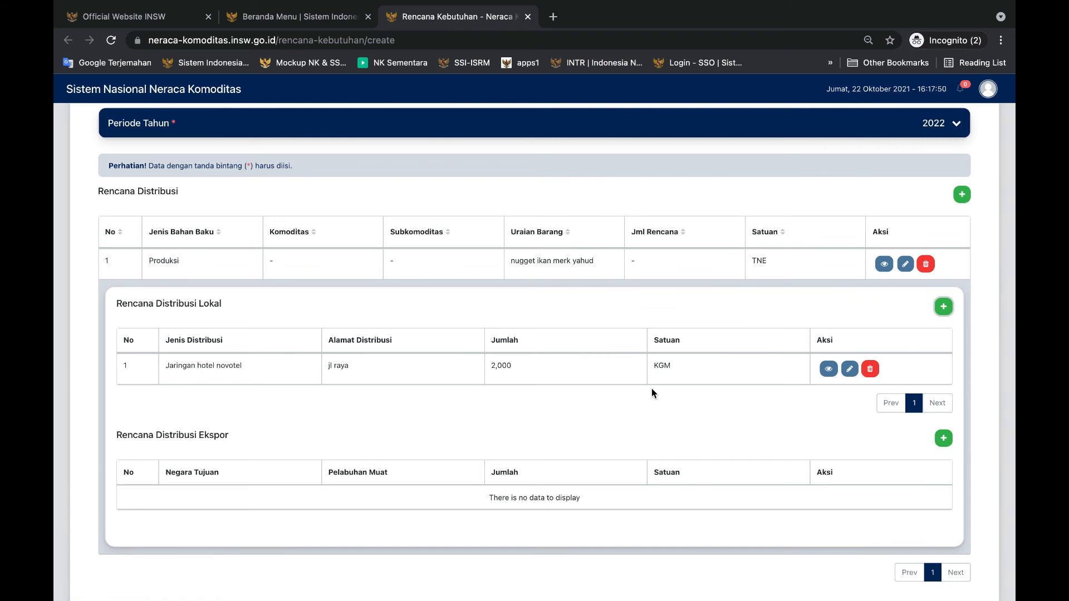
# Change the Jaringan hotel novotel local distribution to quantity 1 with unit TNE - Metric ton (1000 kg), and save
pyautogui.click(631, 262)
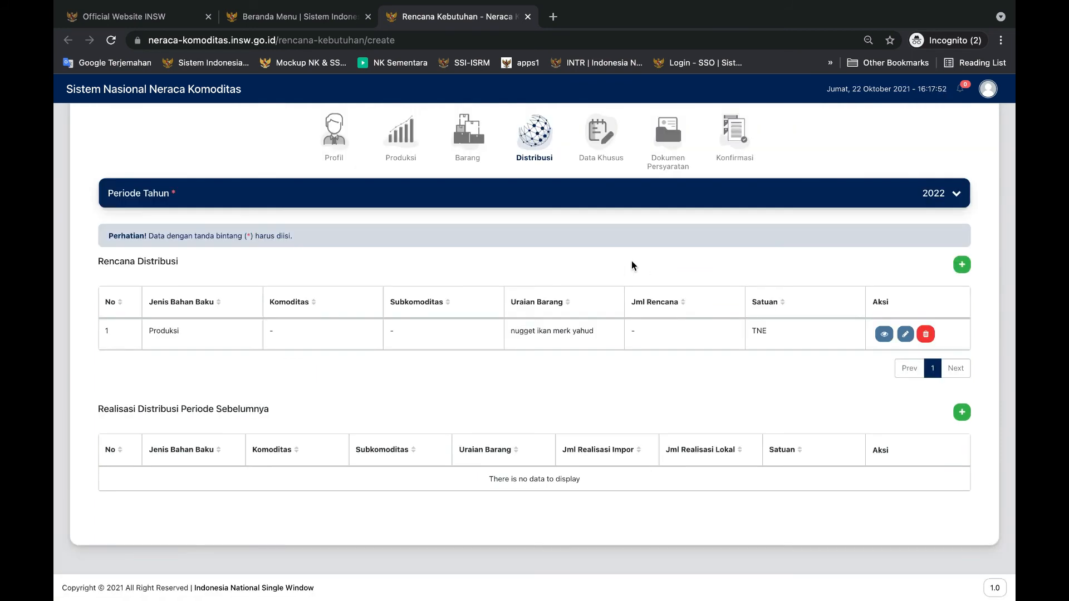
pyautogui.click(712, 325)
pyautogui.scroll(-1, 666, 384)
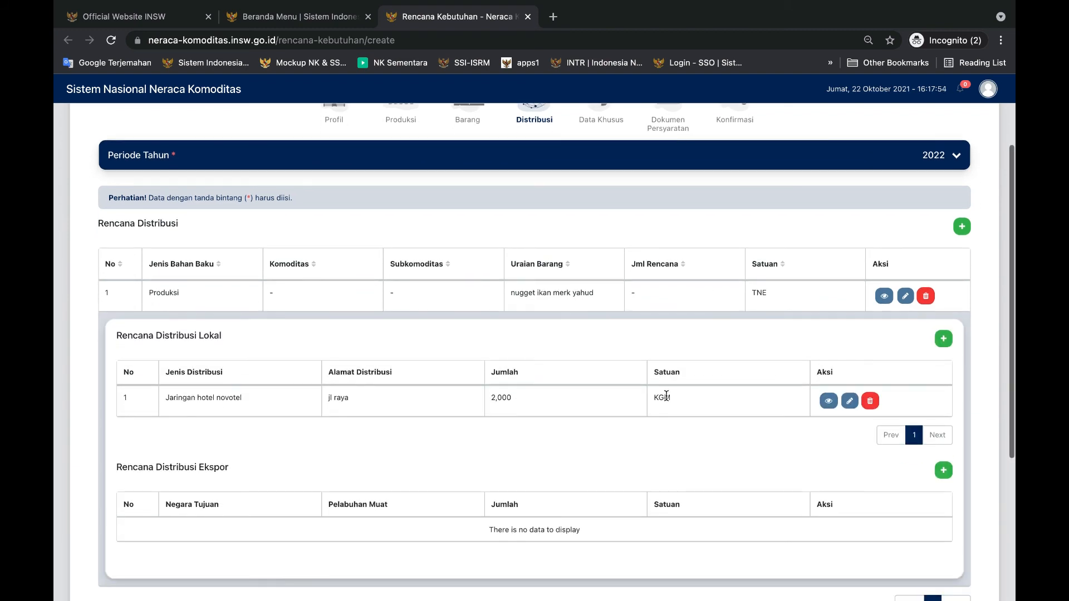
pyautogui.click(849, 401)
pyautogui.doubleClick(242, 506)
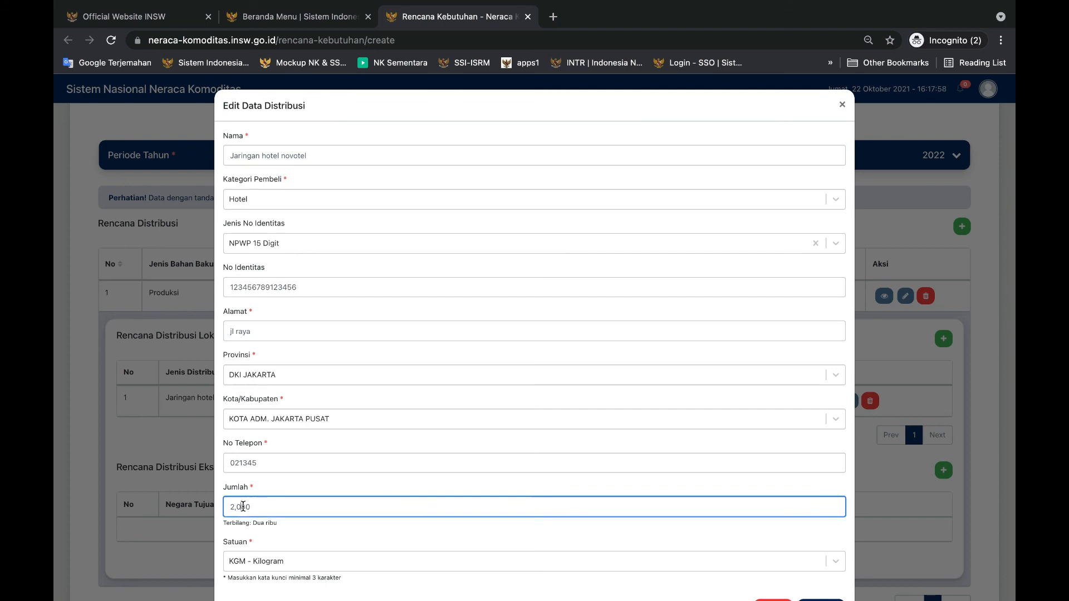
pyautogui.write('1')
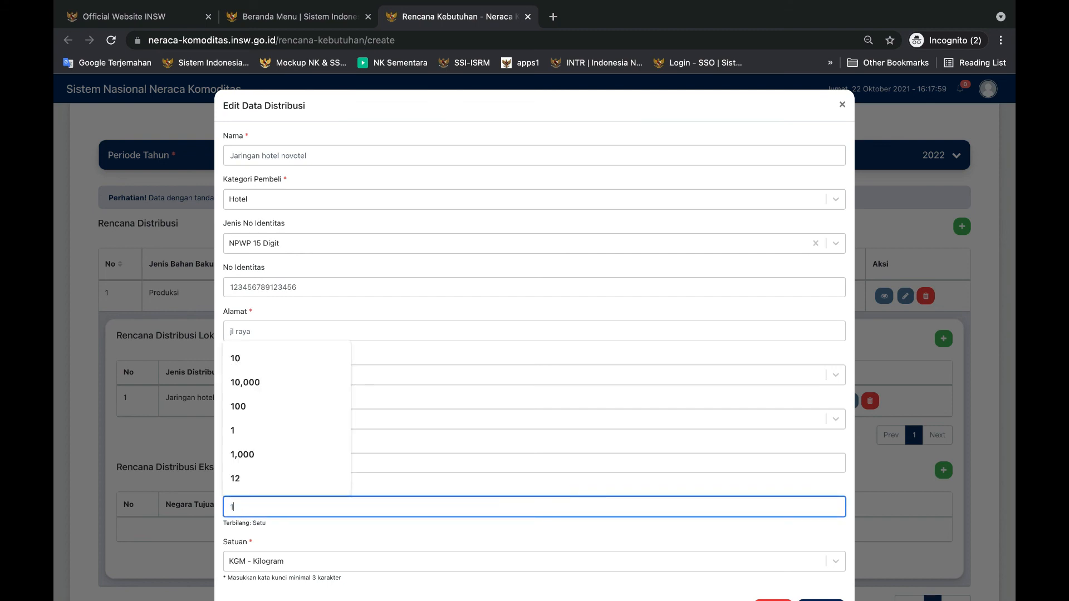
pyautogui.click(238, 563)
pyautogui.write('tne')
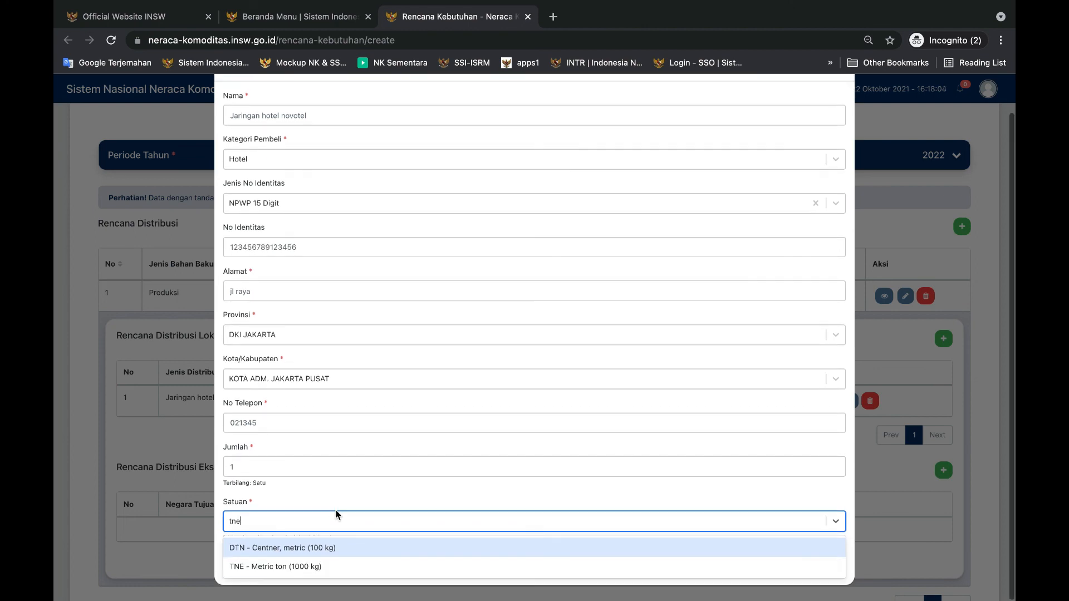
pyautogui.click(300, 560)
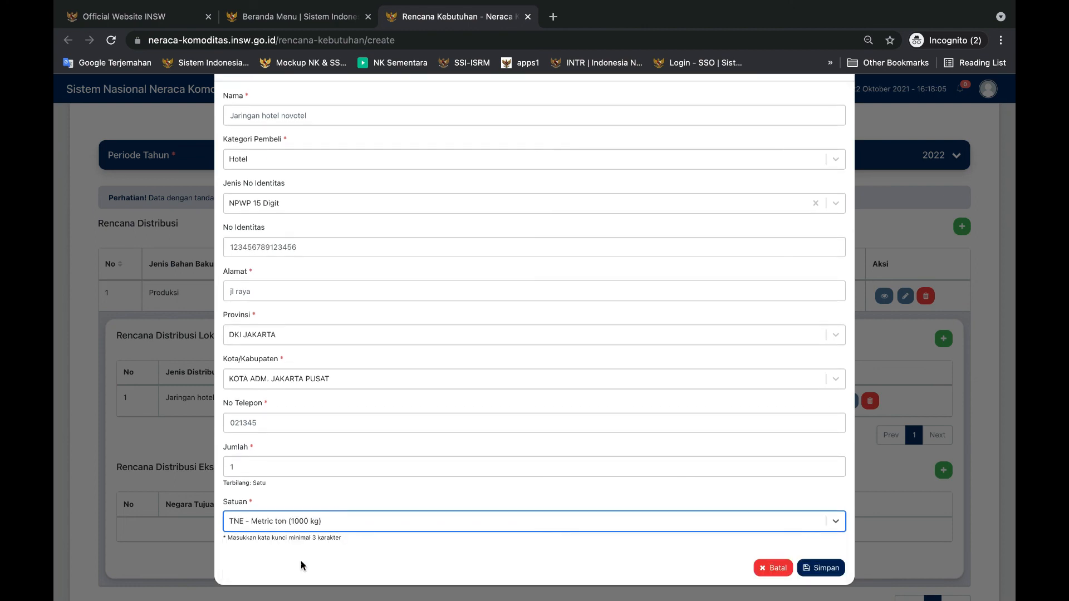
pyautogui.click(831, 569)
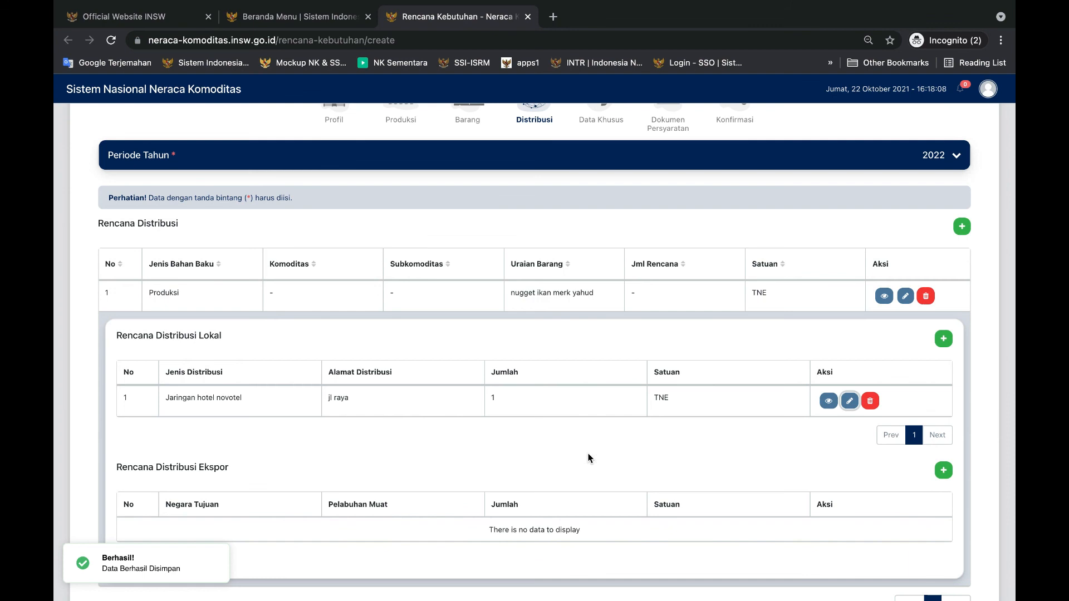
# Review the distribution tables, then look through the Data Khusus sections and the Dokumen Persyaratan list
pyautogui.scroll(-3, 479, 452)
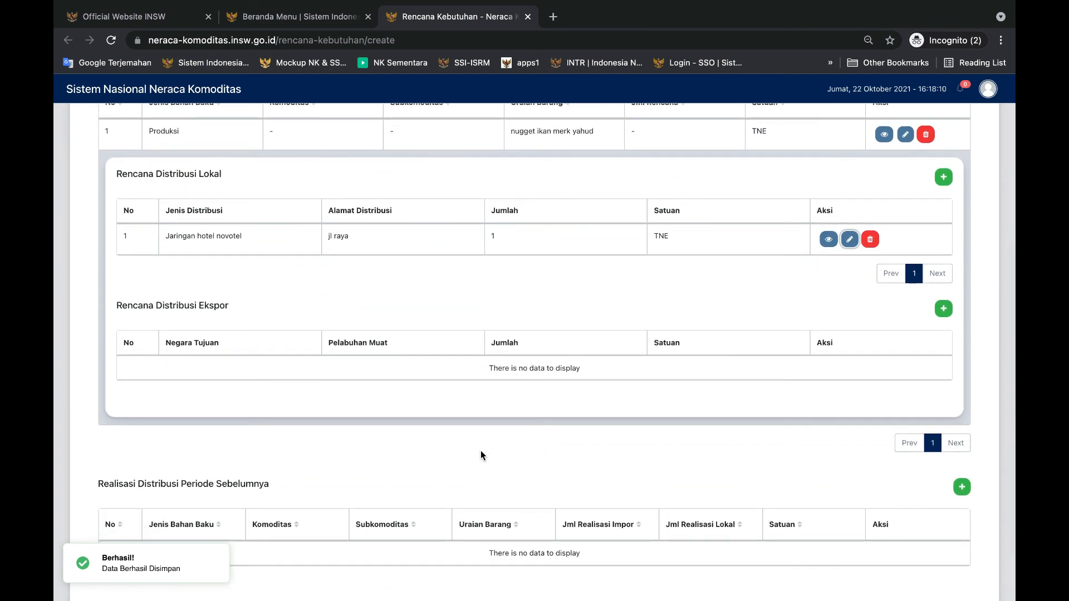
pyautogui.scroll(-2, 481, 452)
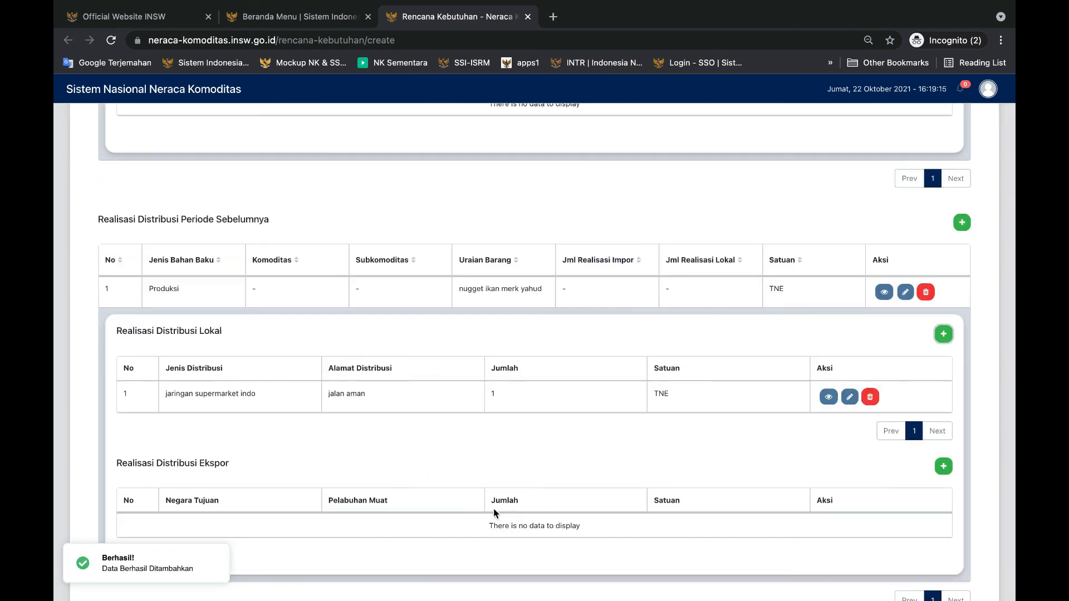
pyautogui.scroll(10, 442, 472)
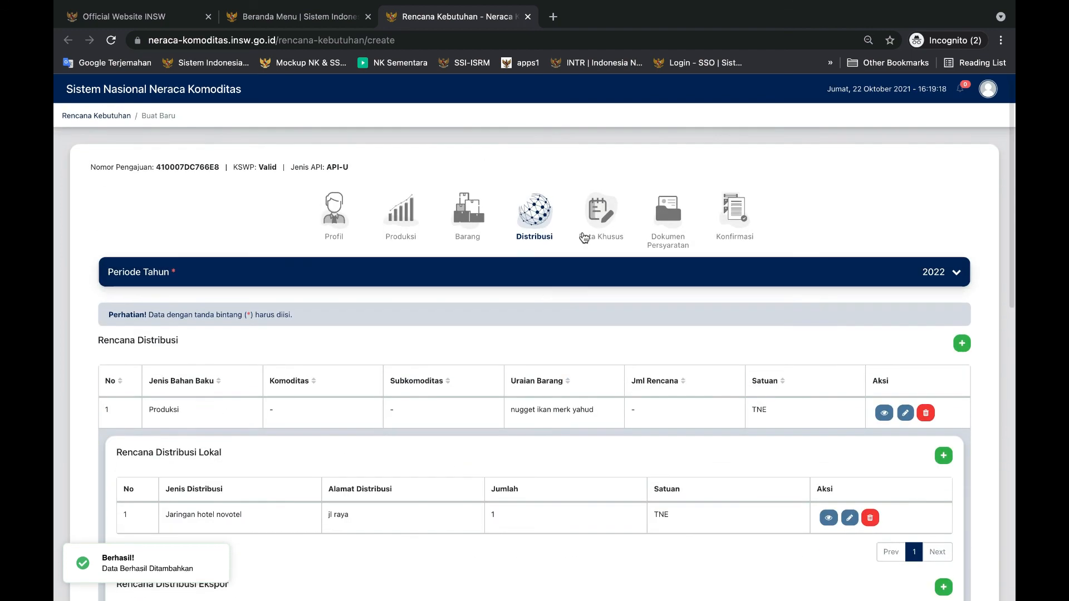
pyautogui.click(596, 217)
pyautogui.click(195, 314)
pyautogui.click(261, 313)
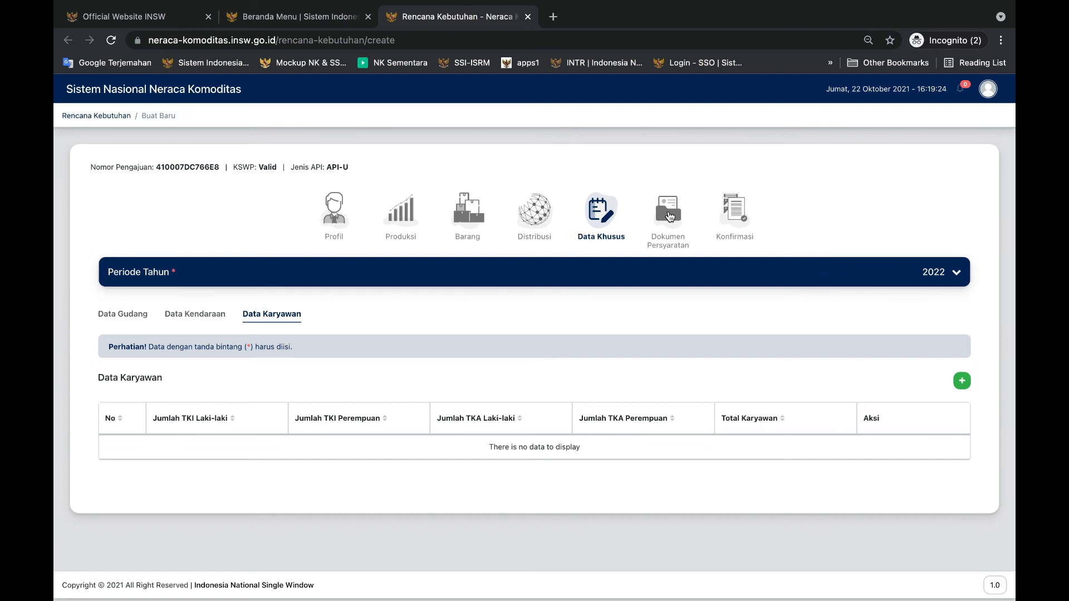
pyautogui.click(668, 214)
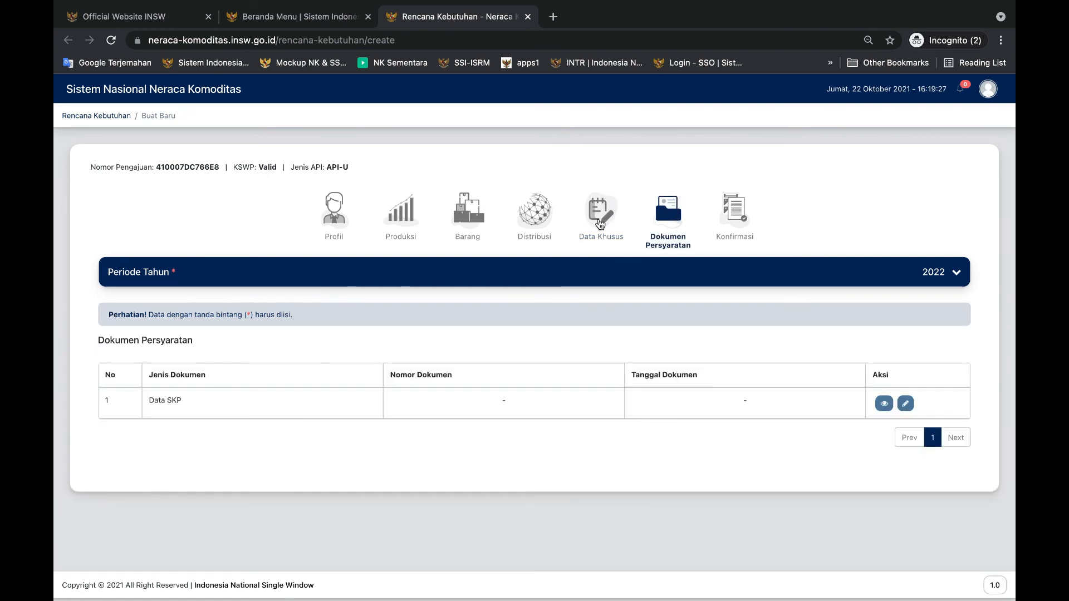
# Start a new Data Gudang entry under Data Khusus with Nomor Gudang 123 and the warehouse's address
pyautogui.click(600, 223)
pyautogui.click(131, 315)
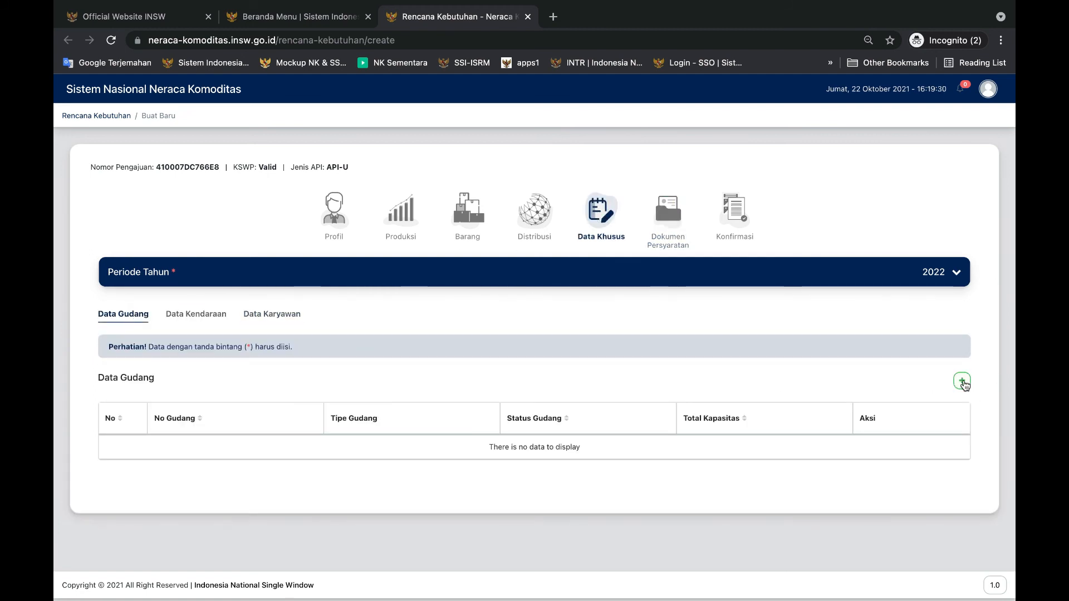
pyautogui.click(961, 381)
pyautogui.click(288, 240)
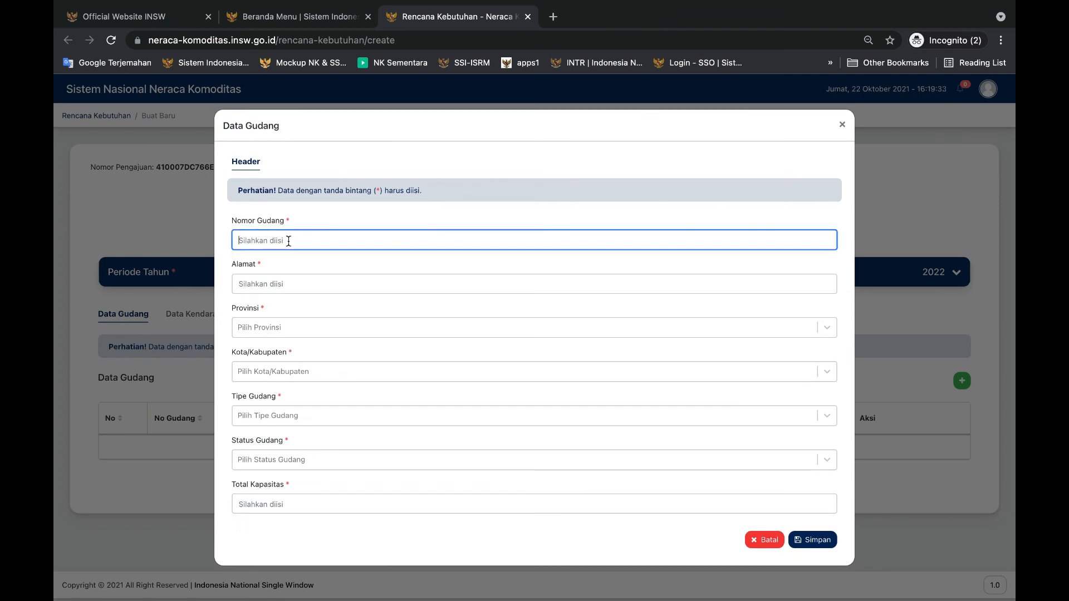
pyautogui.write('123')
pyautogui.click(265, 275)
pyautogui.click(259, 304)
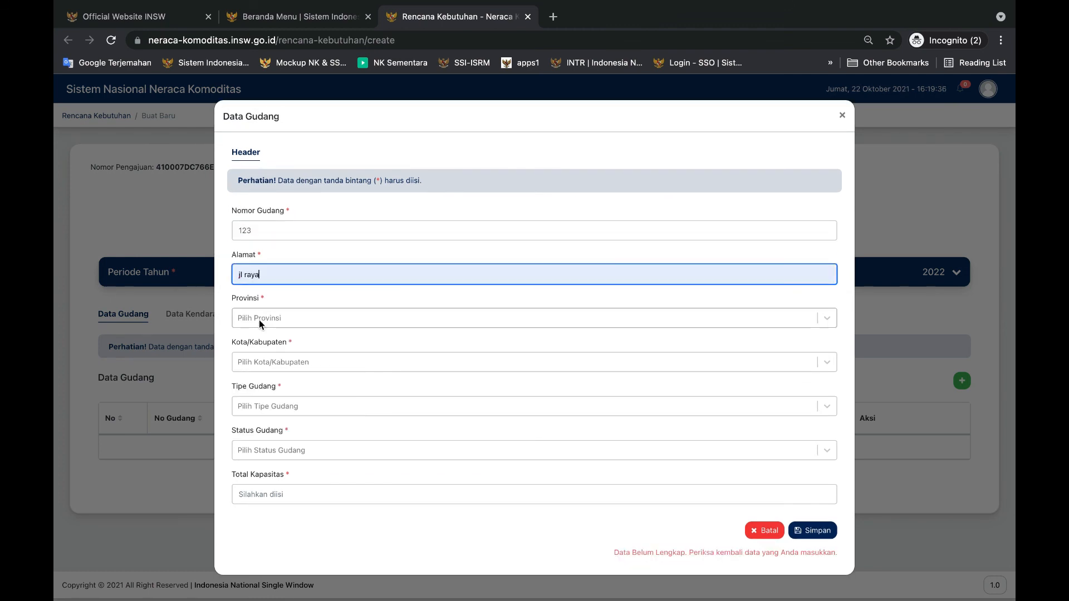
# Set the warehouse's Provinsi to JAWA BARAT and its Kota/Kabupaten to KAB. BEKASI
pyautogui.click(260, 320)
pyautogui.write('jawa')
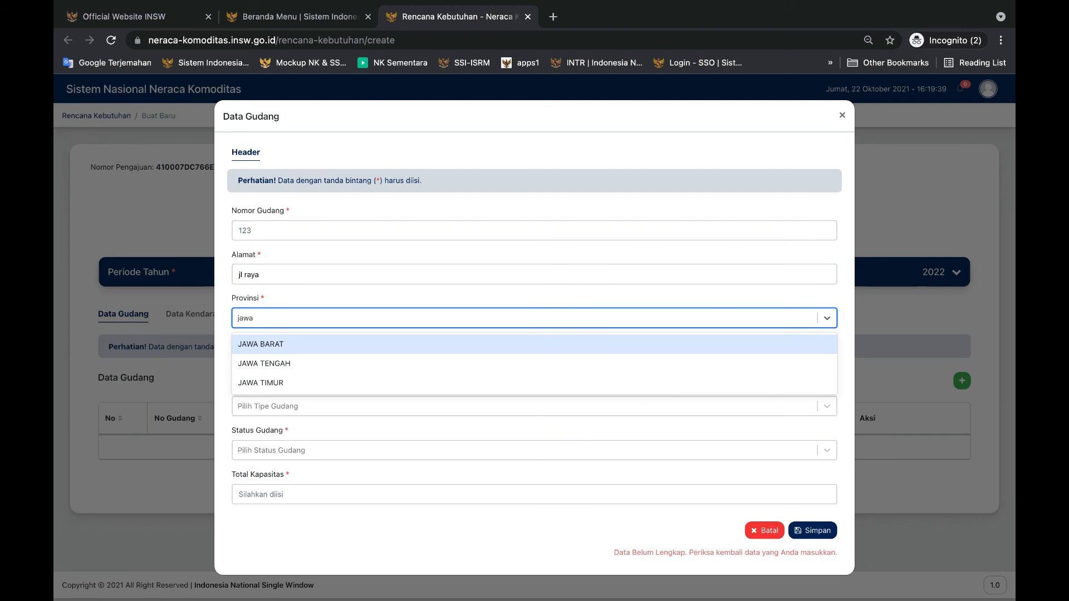
pyautogui.click(266, 344)
pyautogui.click(256, 363)
pyautogui.write('beka')
pyautogui.click(267, 388)
# Set the warehouse's type to Kapasitas Berpendingin, status to Milik Sendiri and total capacity to 100, and save the entry
pyautogui.click(258, 406)
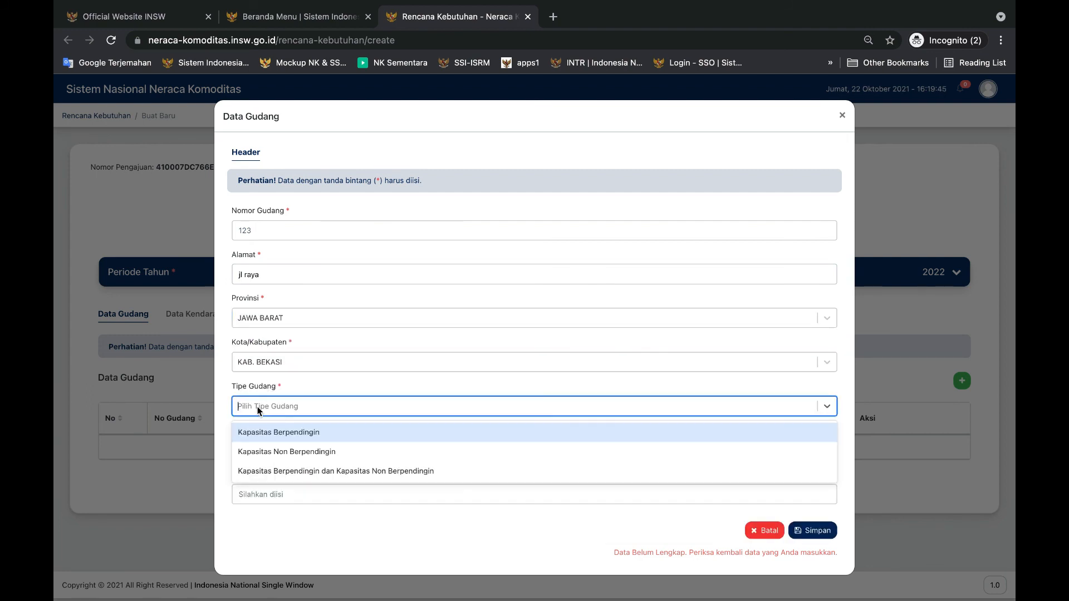
pyautogui.click(258, 432)
pyautogui.click(253, 450)
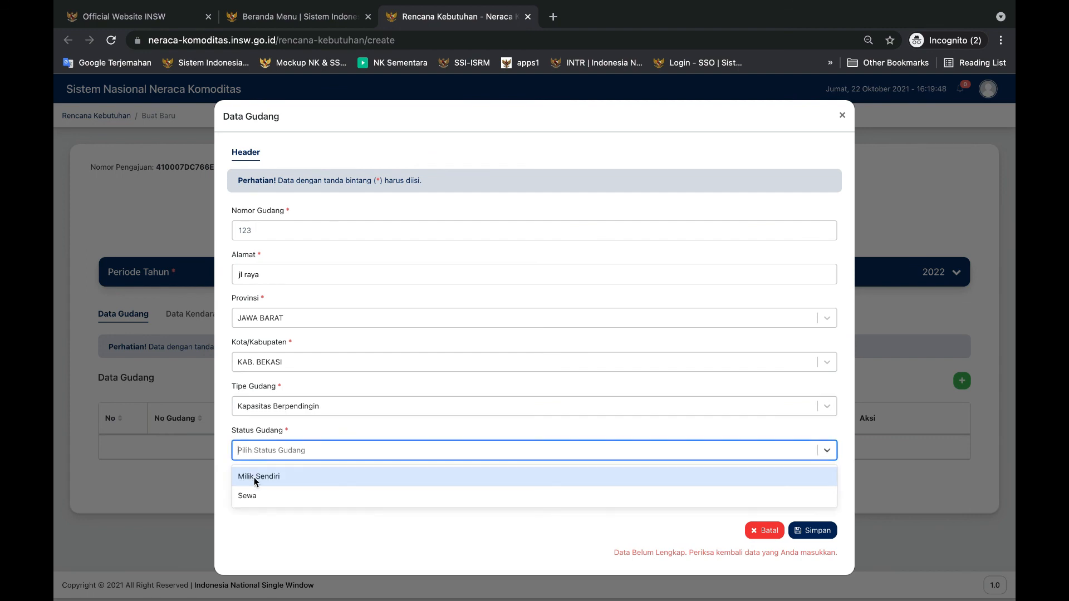
pyautogui.click(254, 476)
pyautogui.click(256, 494)
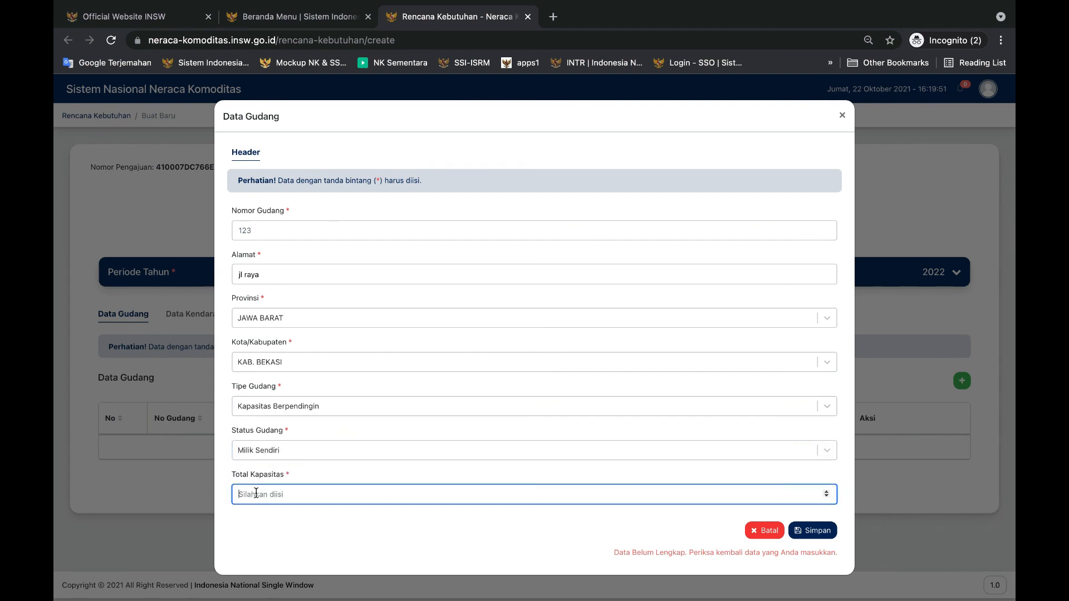
pyautogui.write('100')
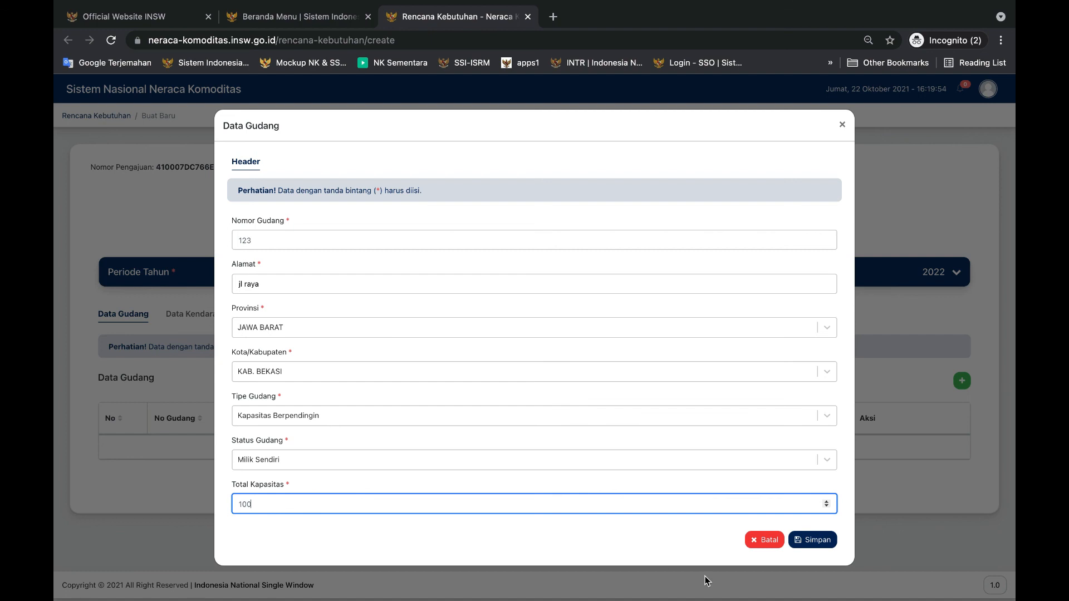
pyautogui.click(817, 540)
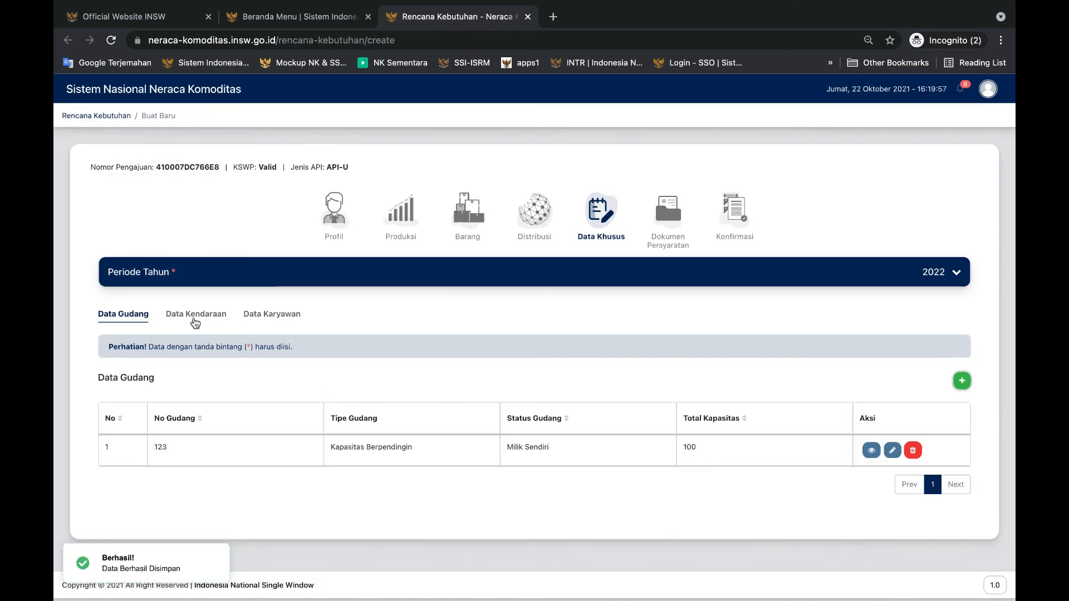
# Start a new Data Kendaraan entry with the vehicle owner's name, police registration number and registered address
pyautogui.click(196, 315)
pyautogui.click(961, 381)
pyautogui.click(261, 261)
pyautogui.write('aji')
pyautogui.click(270, 296)
pyautogui.write('b1223')
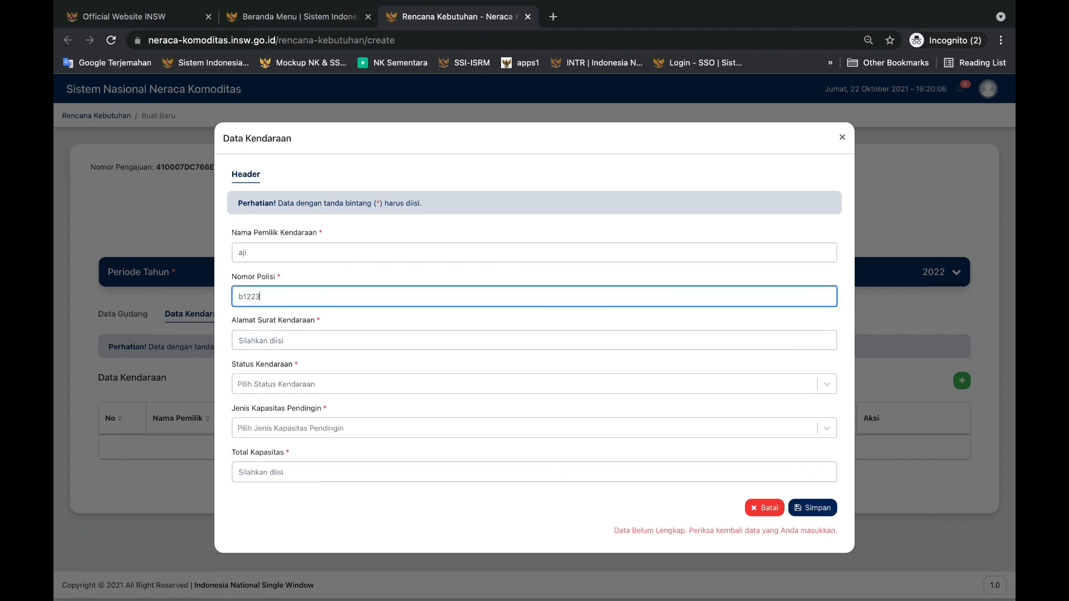
pyautogui.write('kkk')
pyautogui.click(256, 339)
pyautogui.write('bekasi')
# Set the vehicle's status to Sewa, cooling type to Kapasitas Berpendingin dan Kapasitas Non Berpendingin and total capacity to 1000, and save
pyautogui.click(267, 386)
pyautogui.click(260, 430)
pyautogui.click(261, 431)
pyautogui.click(267, 494)
pyautogui.click(260, 474)
pyautogui.write('100')
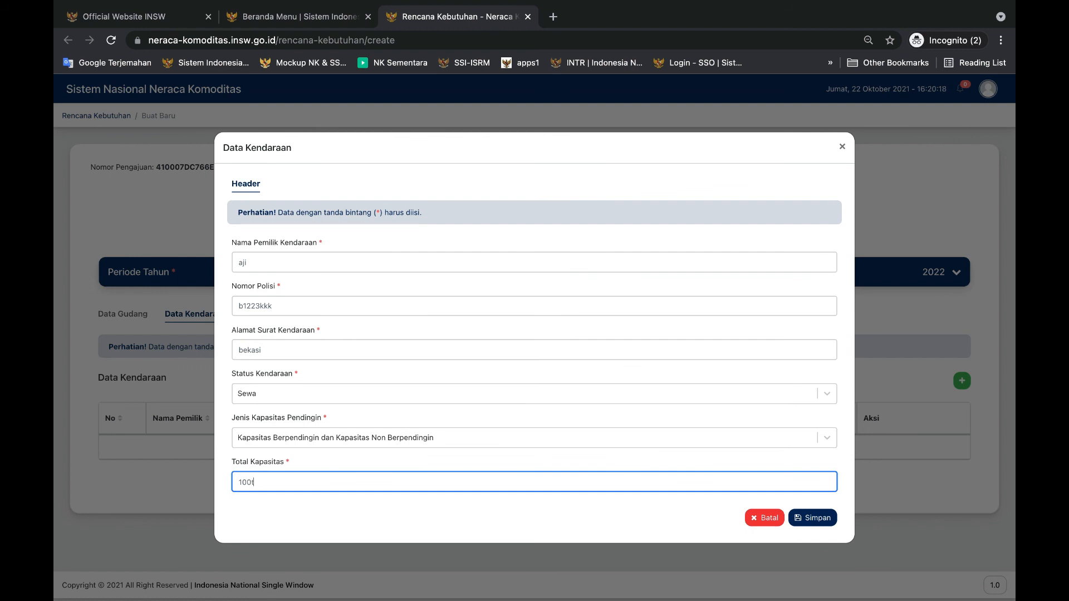
pyautogui.write('0kgm')
pyautogui.click(816, 521)
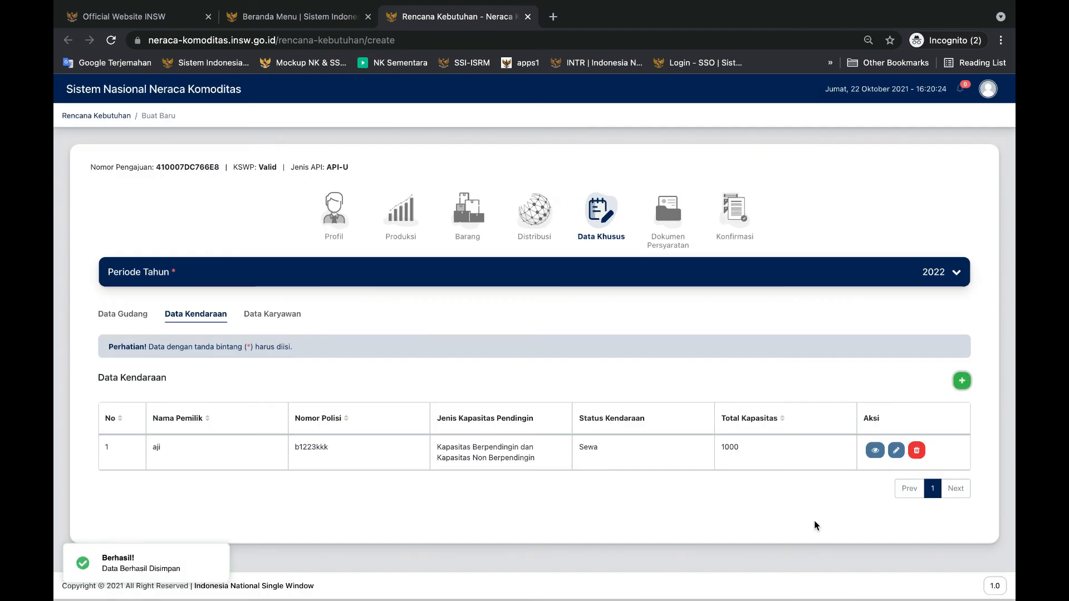
# Start a new Data Karyawan entry, ready to fill in Jumlah TKI Laki-laki
pyautogui.click(290, 315)
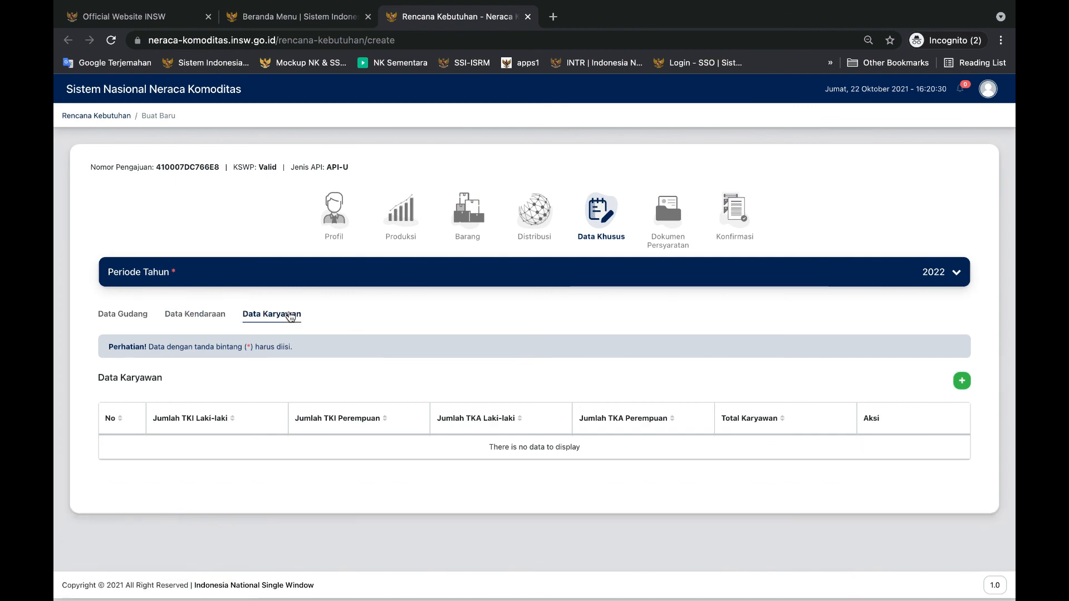
pyautogui.click(961, 381)
pyautogui.click(255, 353)
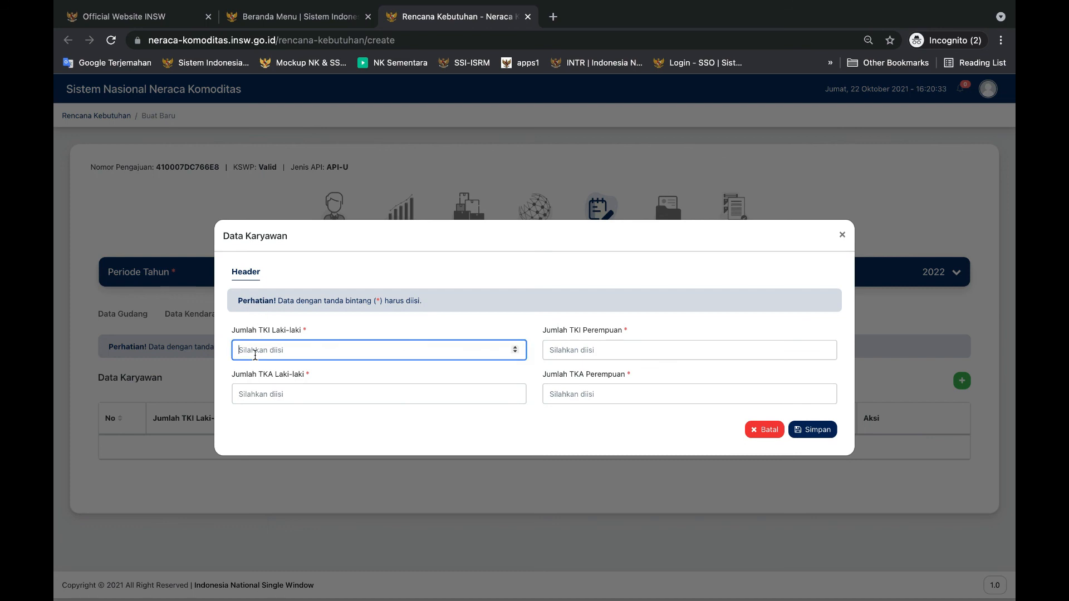